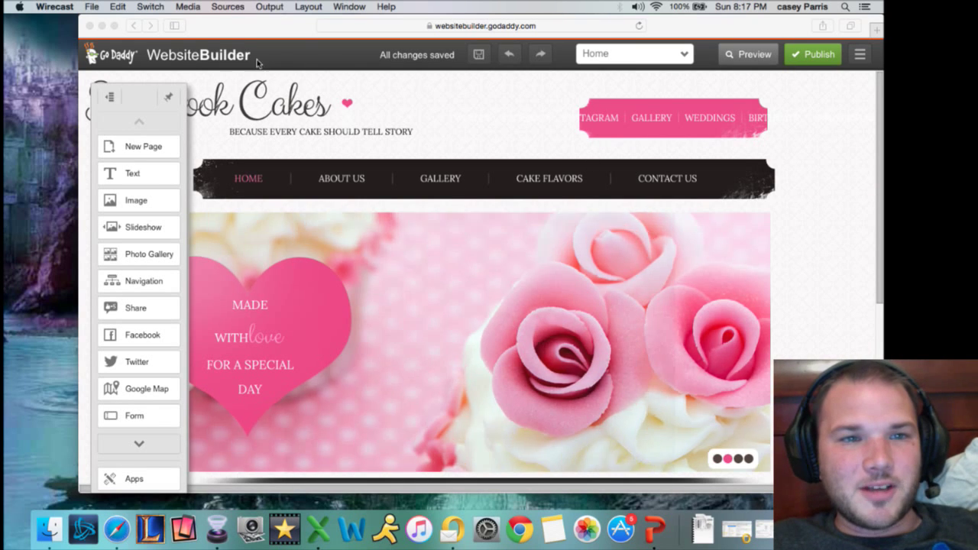
# Move the floating tools panel off the site logo to the other side of the page.
pyautogui.click(142, 88)
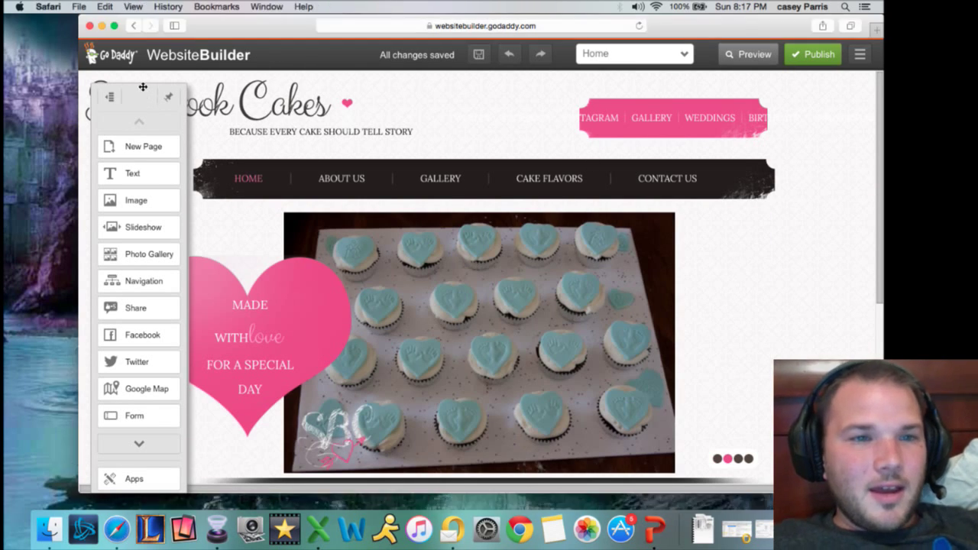
pyautogui.moveTo(142, 87); pyautogui.dragTo(841, 91)
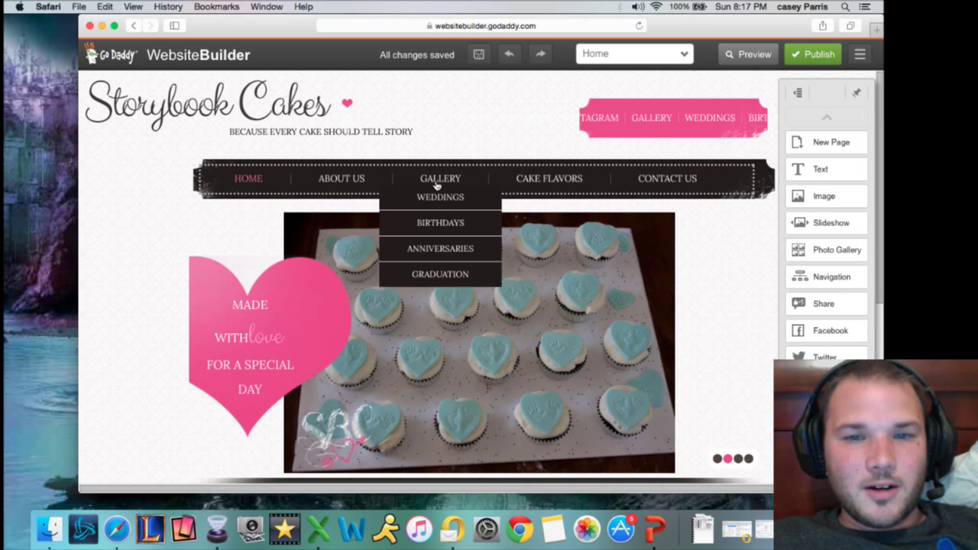
# Open the Gallery page and look through its cake photos.
pyautogui.moveTo(454, 186)
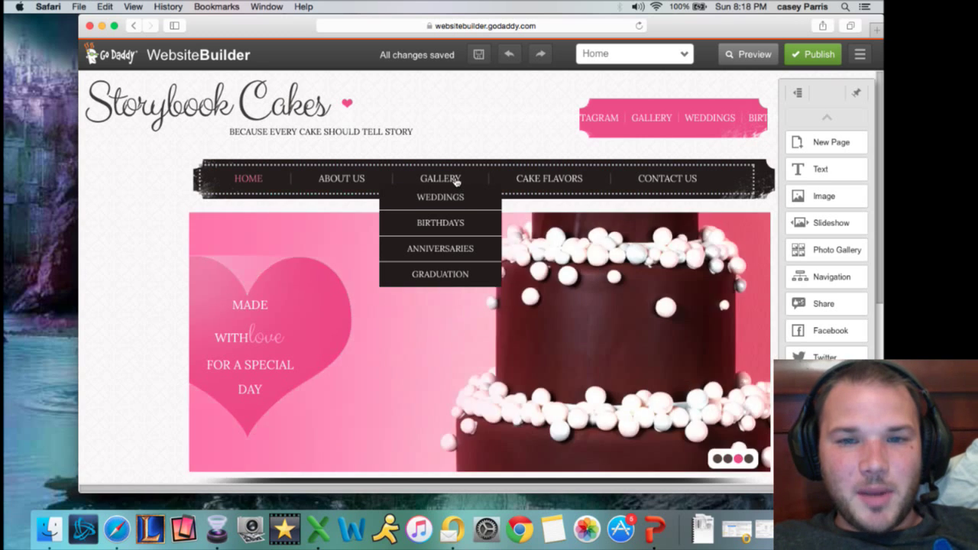
pyautogui.click(455, 179)
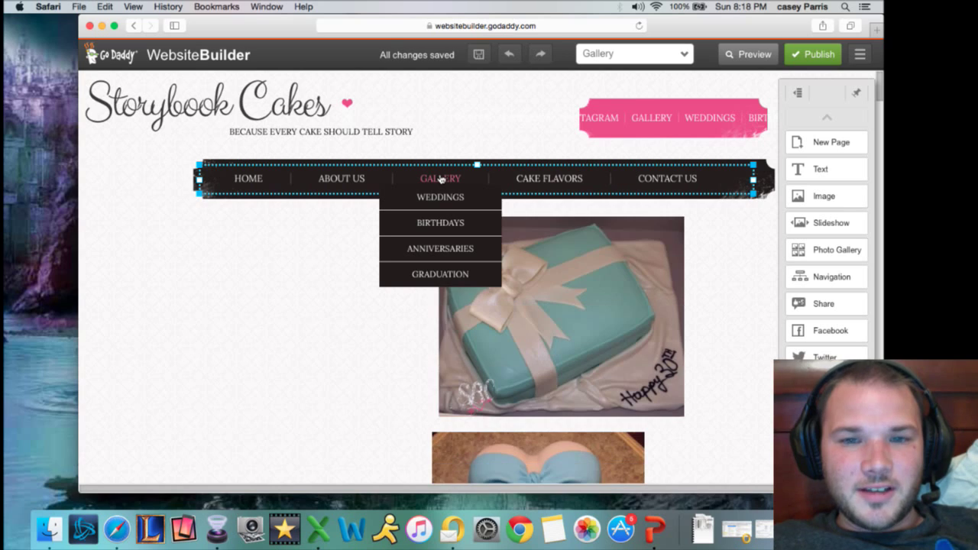
pyautogui.scroll(-3, 579, 342)
pyautogui.scroll(-10, 579, 342)
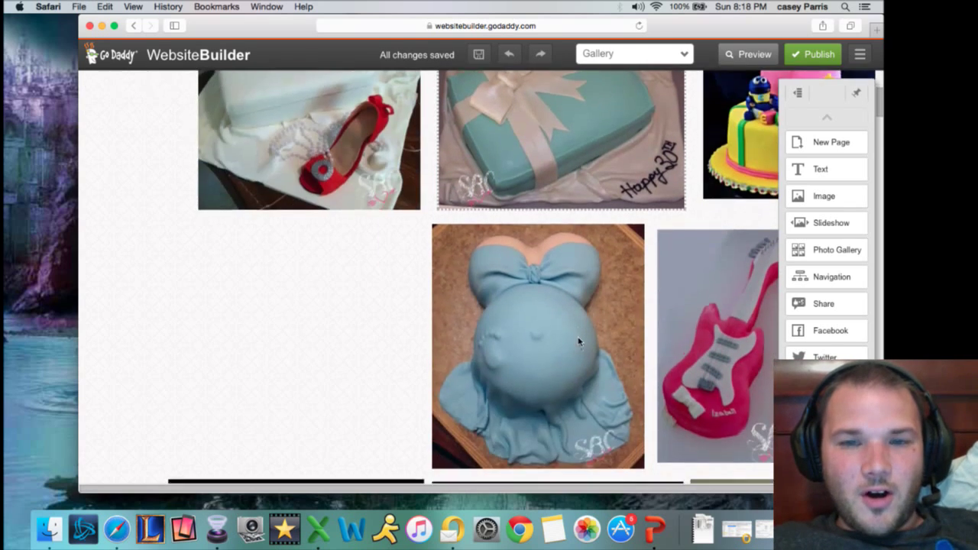
pyautogui.scroll(15, 579, 341)
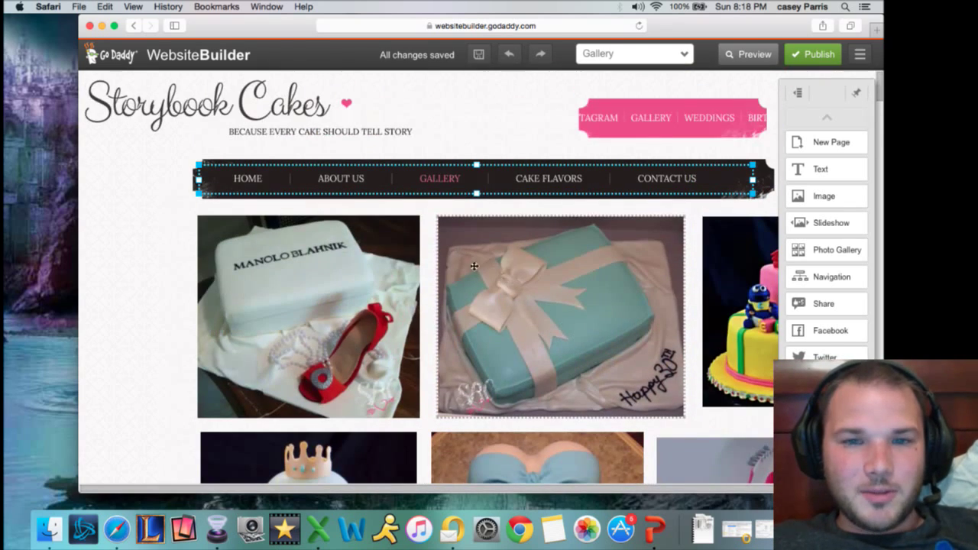
pyautogui.moveTo(439, 178)
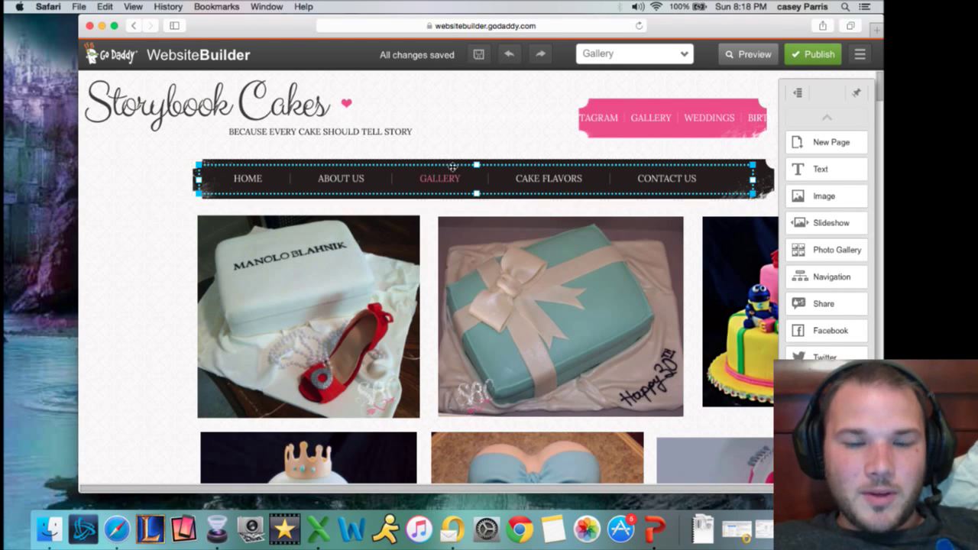
# View the Weddings, Birthdays, Anniversaries and Graduation pages in the Gallery submenu.
pyautogui.click(447, 198)
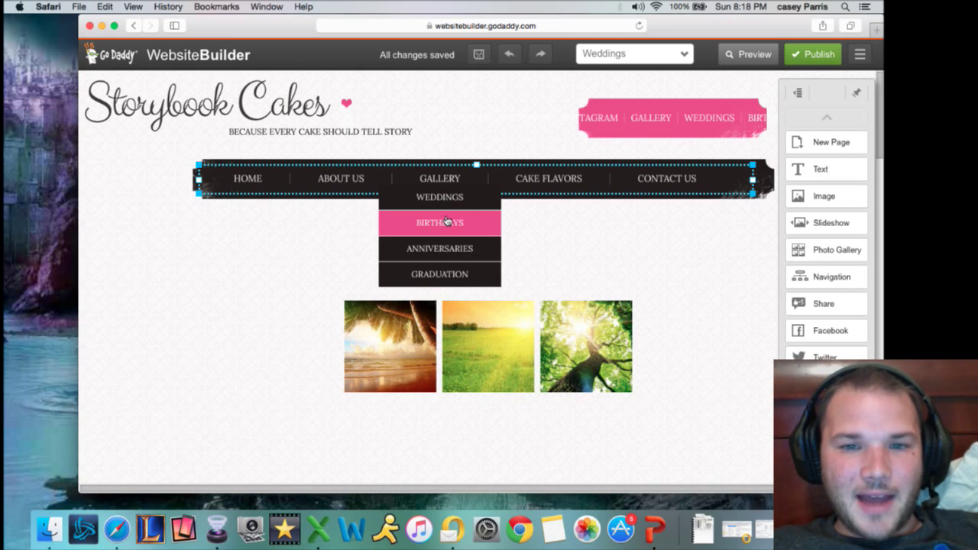
pyautogui.click(447, 221)
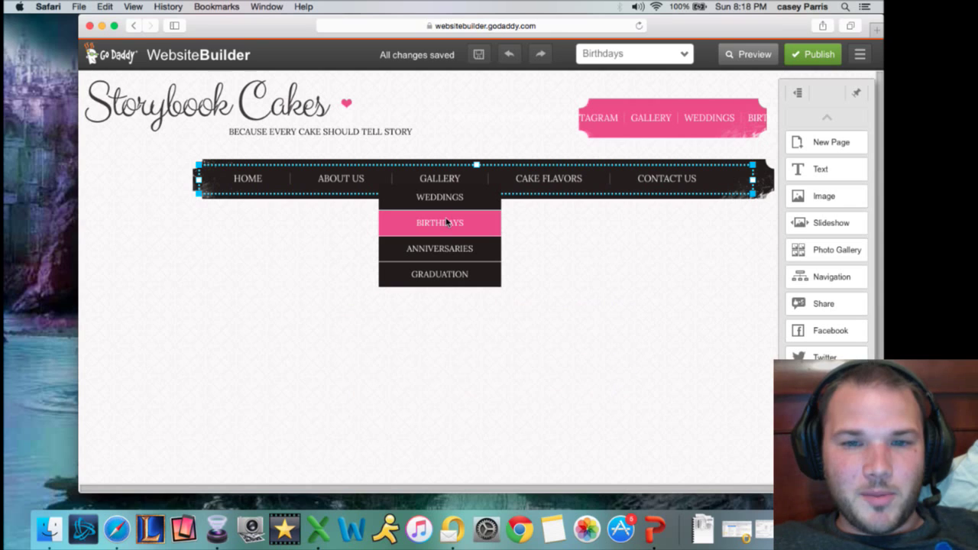
pyautogui.click(443, 249)
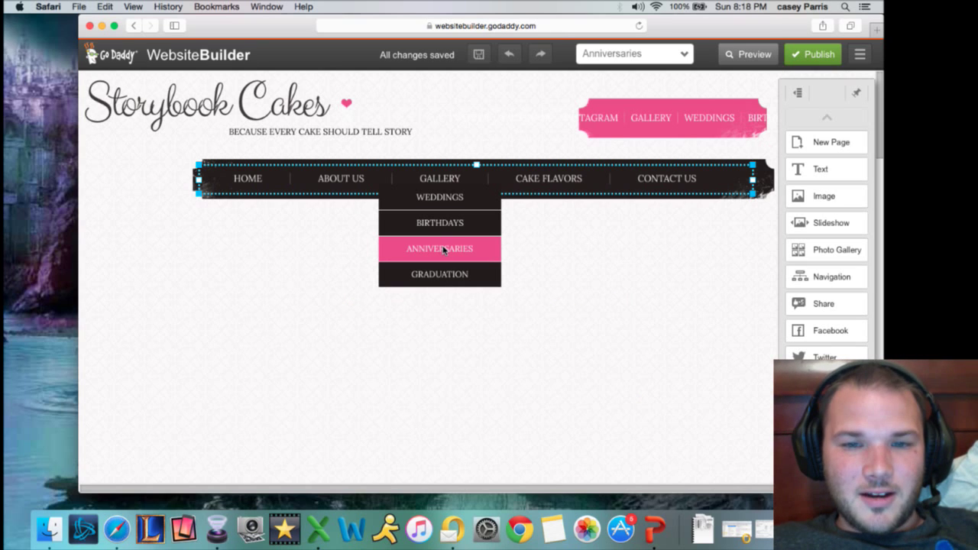
pyautogui.click(442, 279)
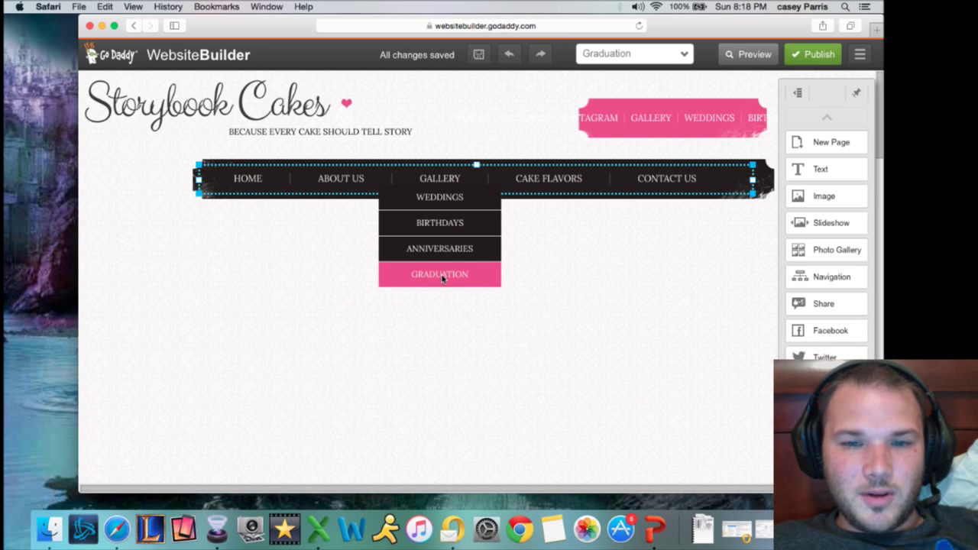
pyautogui.click(448, 245)
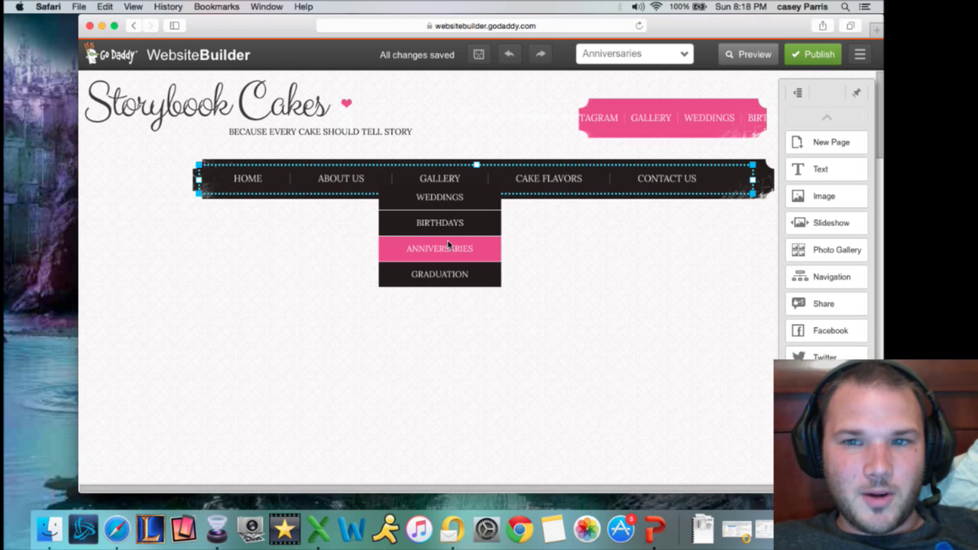
pyautogui.click(449, 223)
pyautogui.click(447, 254)
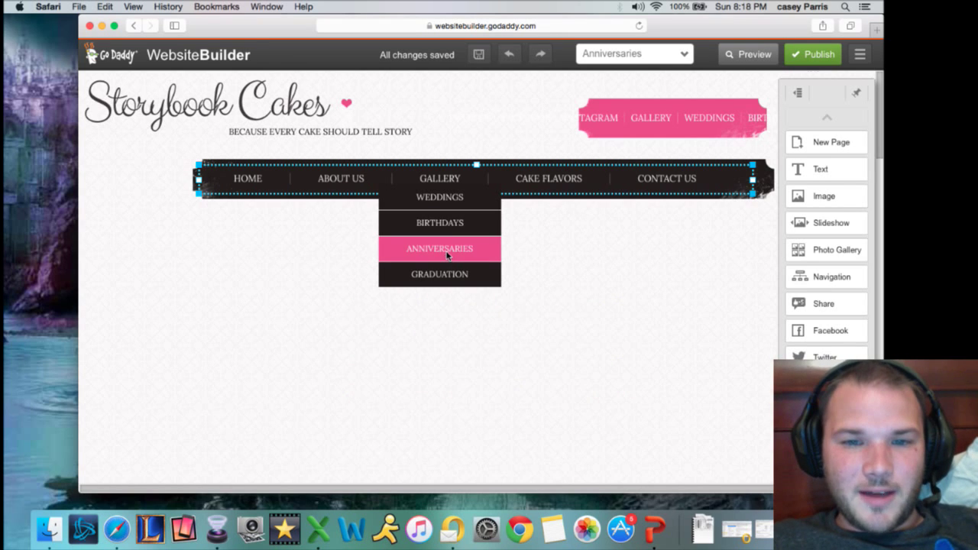
pyautogui.click(455, 222)
pyautogui.click(460, 201)
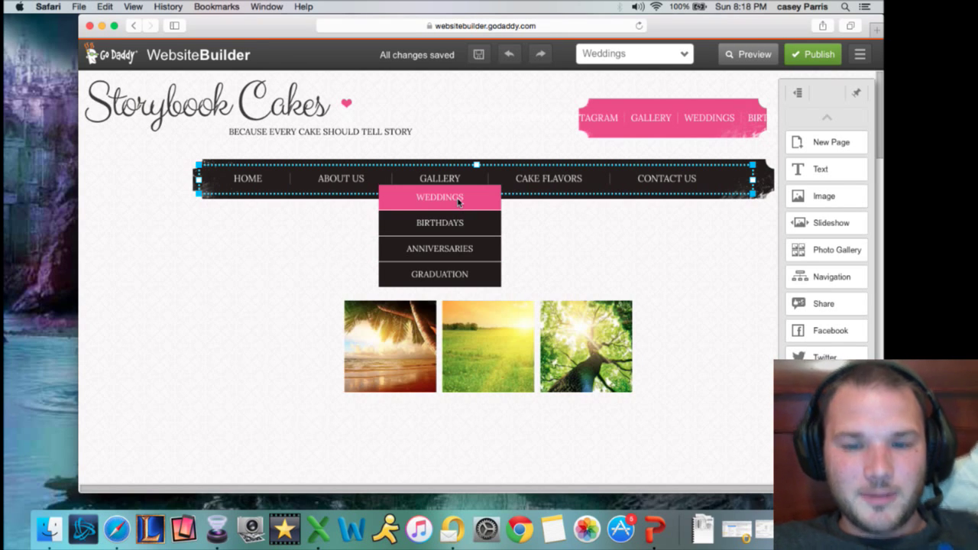
pyautogui.click(453, 223)
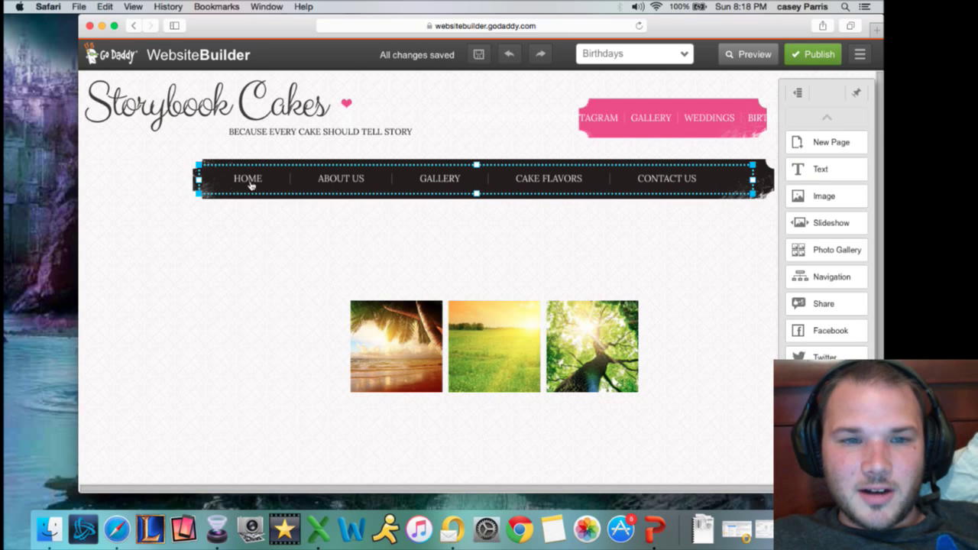
pyautogui.moveTo(406, 185)
pyautogui.moveTo(443, 175)
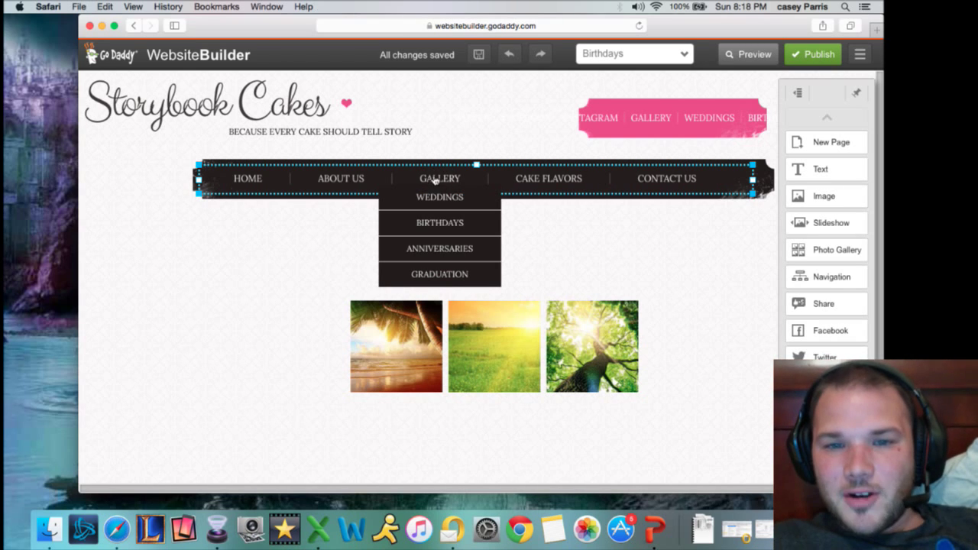
# Add a new page named Baby Showers to the site.
pyautogui.click(833, 143)
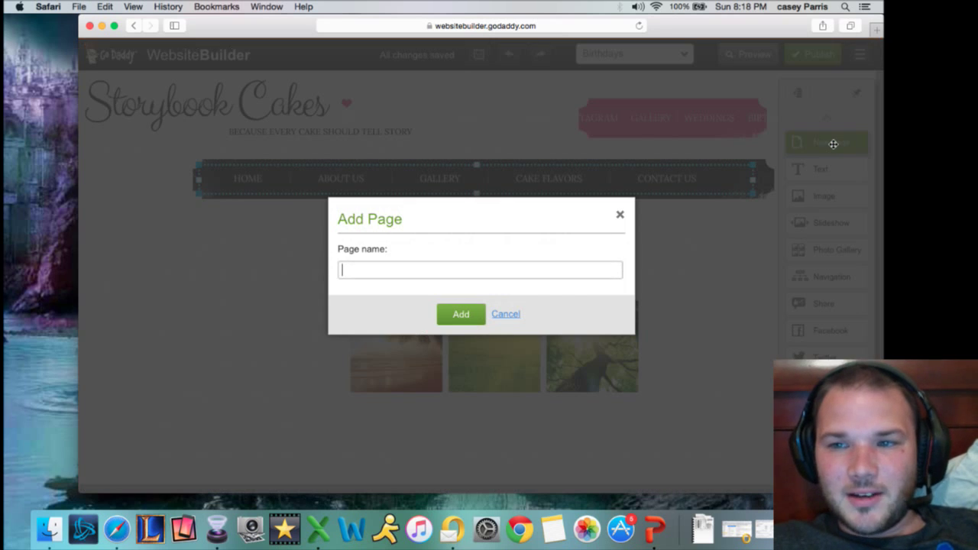
pyautogui.click(429, 274)
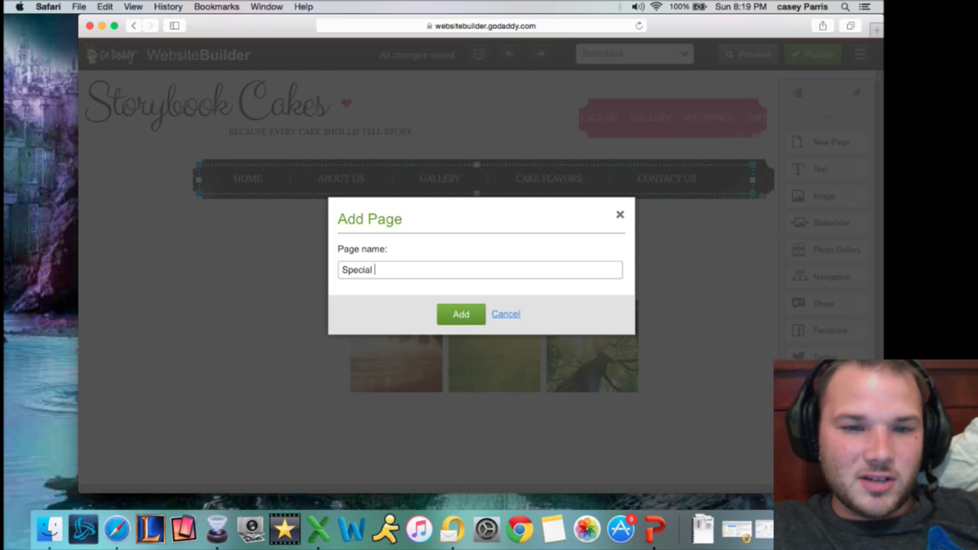
pyautogui.write('Spe')
pyautogui.press('BackSpace')
pyautogui.press('BackSpace')
pyautogui.press('BackSpace')
pyautogui.write('Bab')
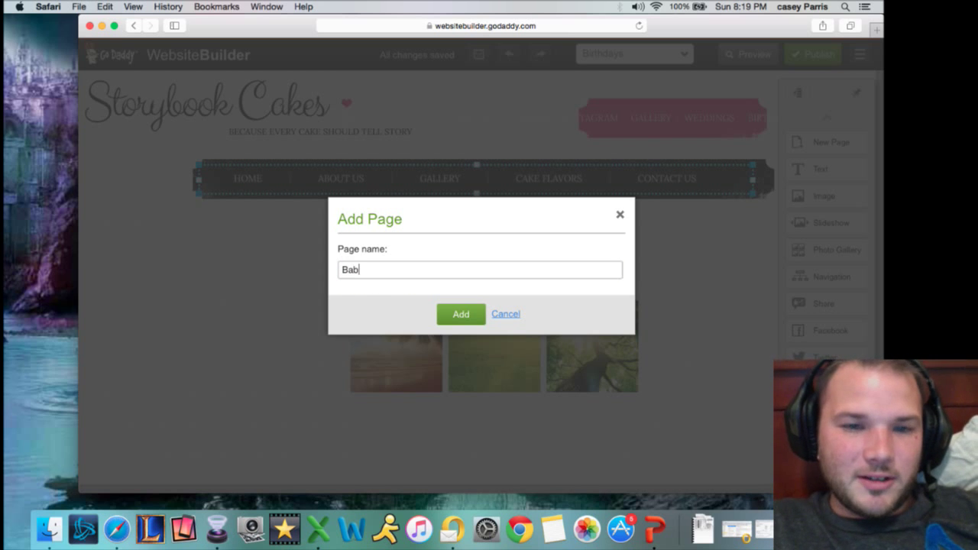
pyautogui.write('y shower')
pyautogui.press('BackSpace')
pyautogui.press('BackSpace')
pyautogui.press('BackSpace')
pyautogui.press('BackSpace')
pyautogui.press('BackSpace')
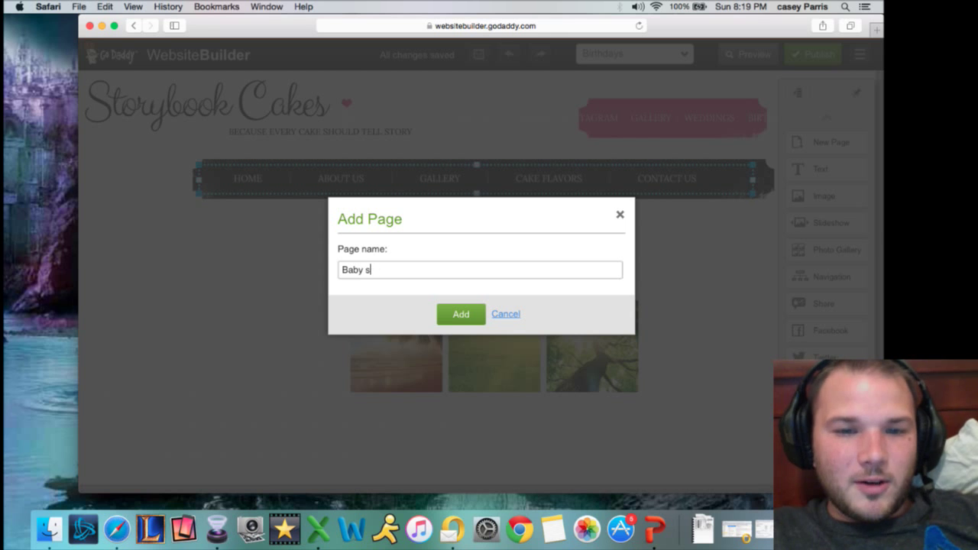
pyautogui.write('howers')
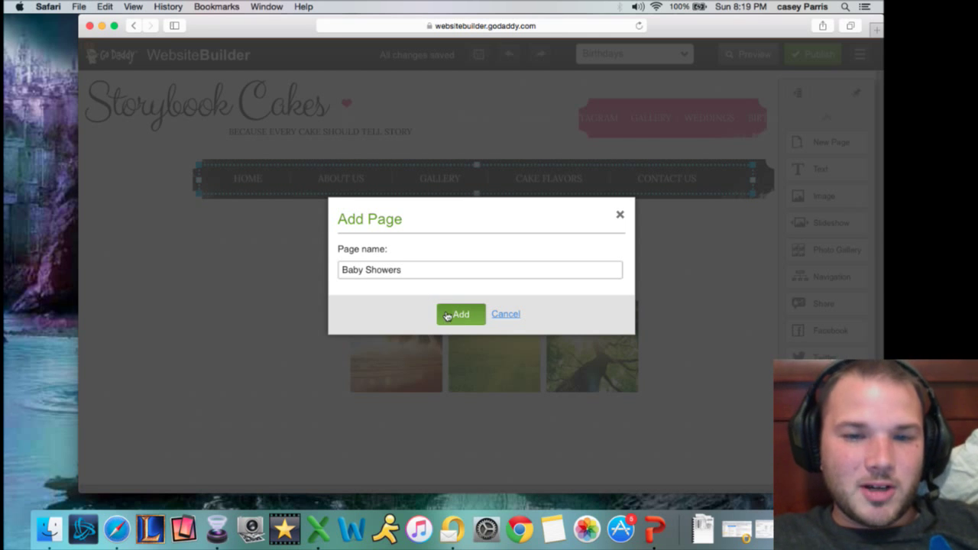
pyautogui.click(457, 314)
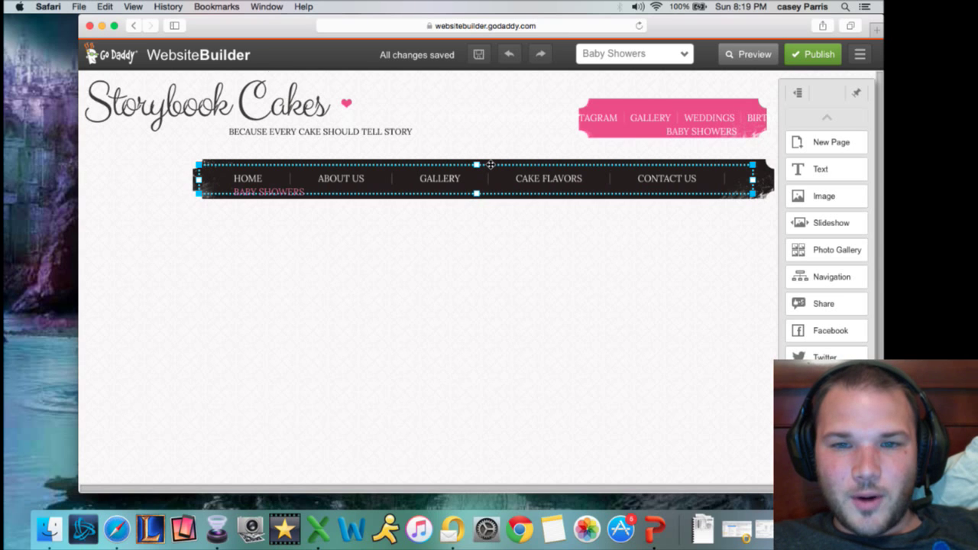
# Edit the main navigation menu to place the Baby Showers page directly below the Graduation entry.
pyautogui.click(490, 165)
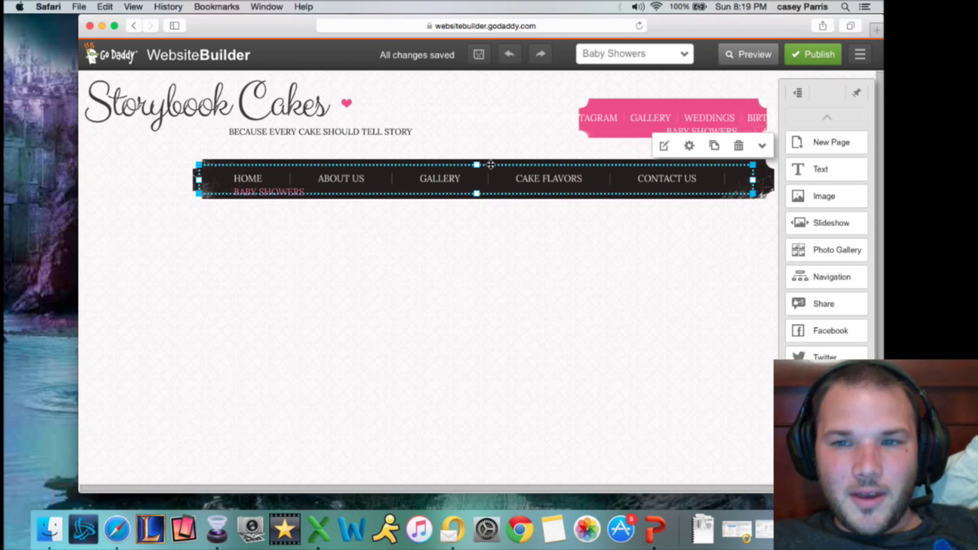
pyautogui.click(664, 147)
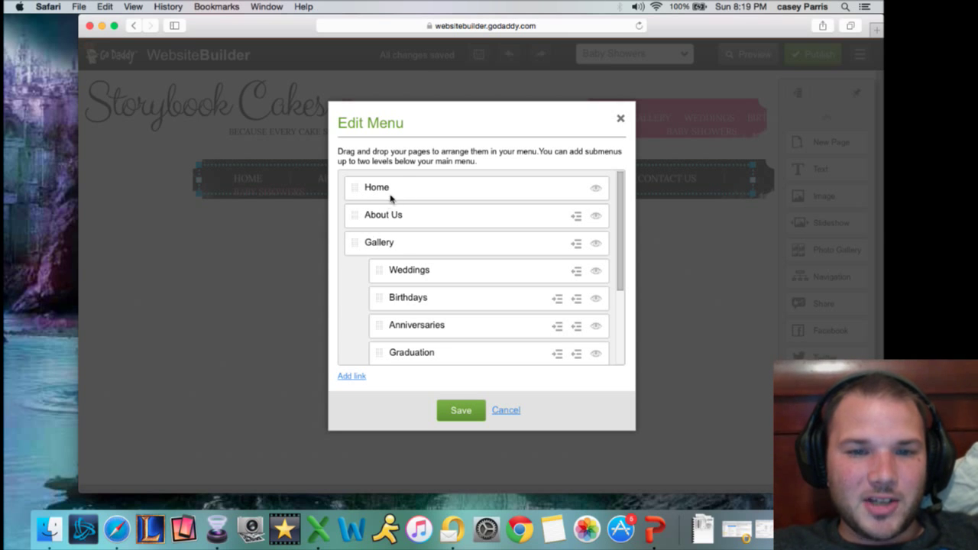
pyautogui.scroll(-3, 391, 209)
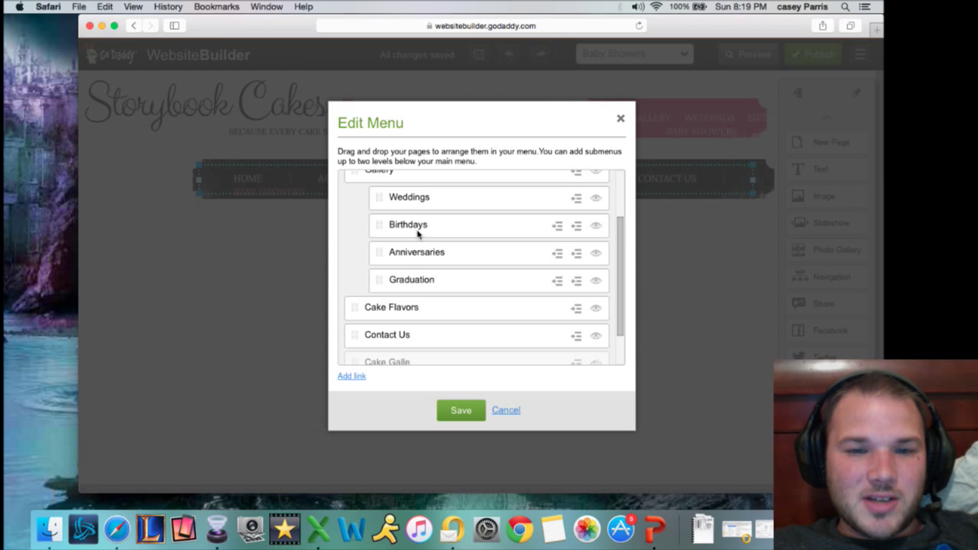
pyautogui.scroll(-2, 416, 260)
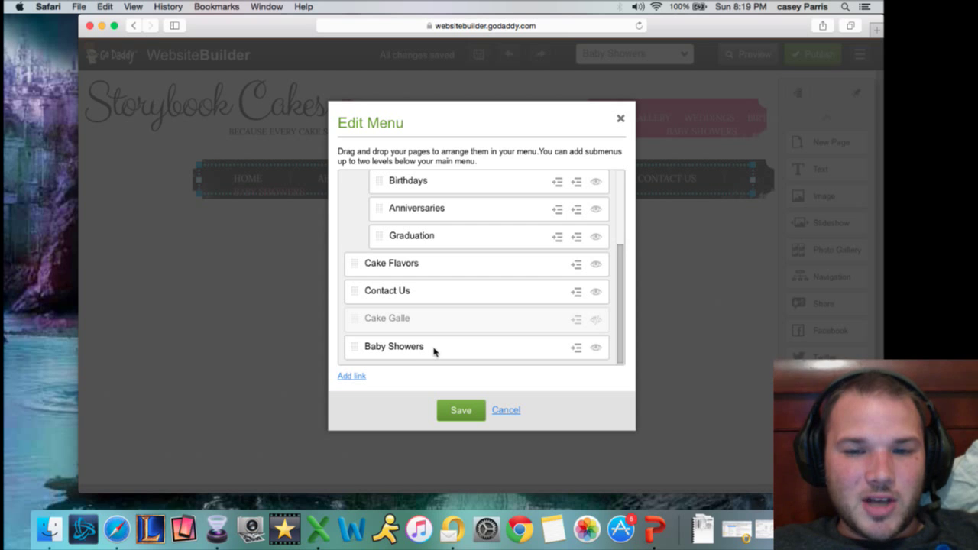
pyautogui.moveTo(355, 349); pyautogui.dragTo(354, 269)
pyautogui.scroll(-3, 382, 301)
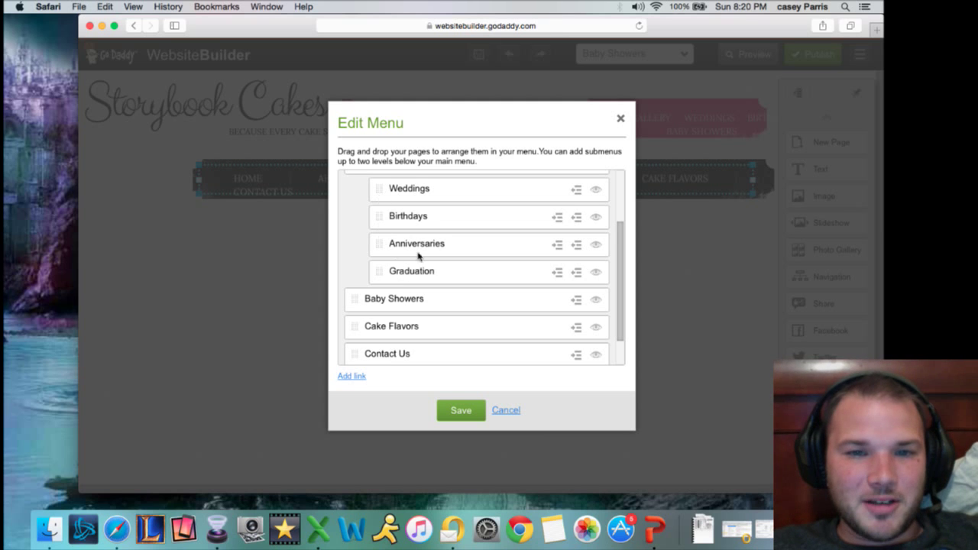
pyautogui.scroll(2, 410, 233)
pyautogui.scroll(-3, 378, 308)
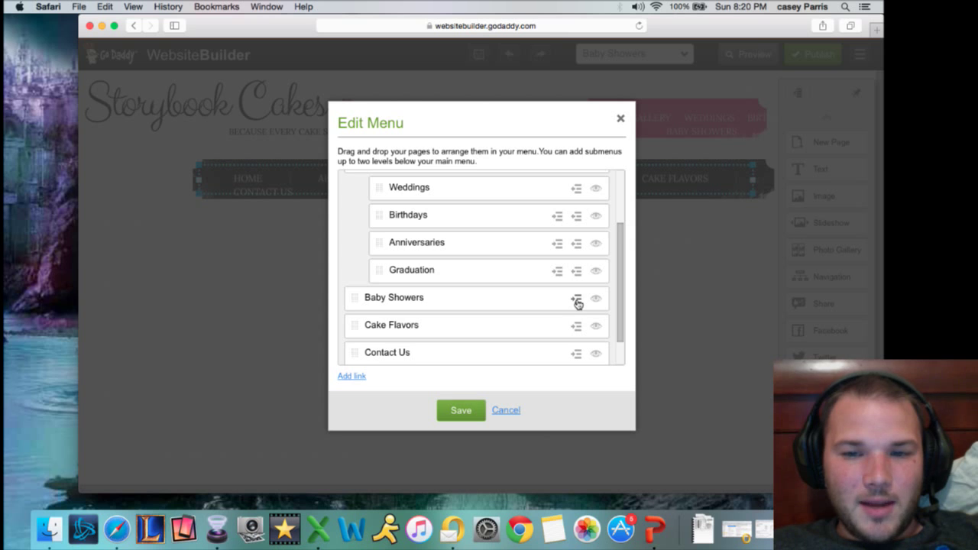
# Indent Baby Showers into the Gallery submenu and save the menu.
pyautogui.click(578, 303)
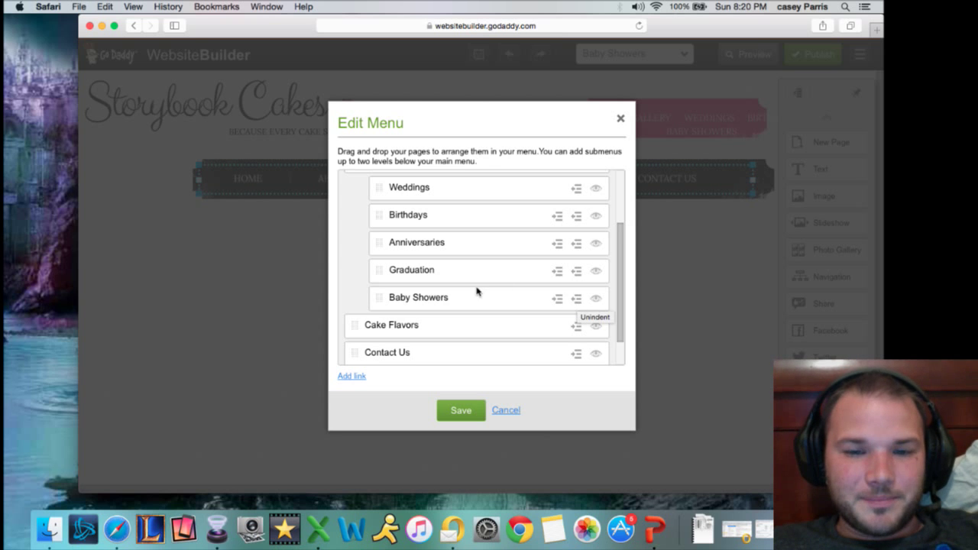
pyautogui.click(459, 412)
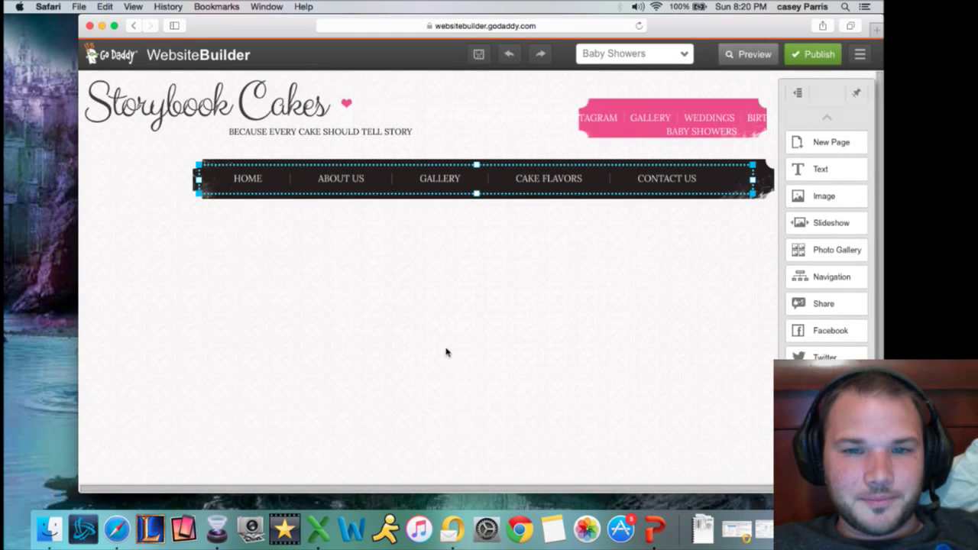
pyautogui.moveTo(448, 178)
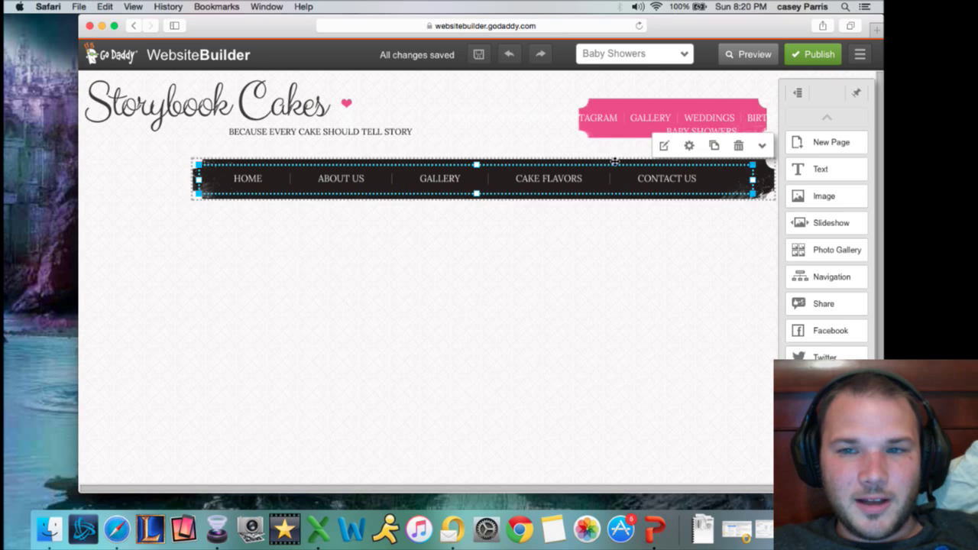
# Take Baby Showers out of the Gallery submenu, nest it under Cake Flavors instead, and save the menu.
pyautogui.click(662, 149)
pyautogui.scroll(-3, 465, 243)
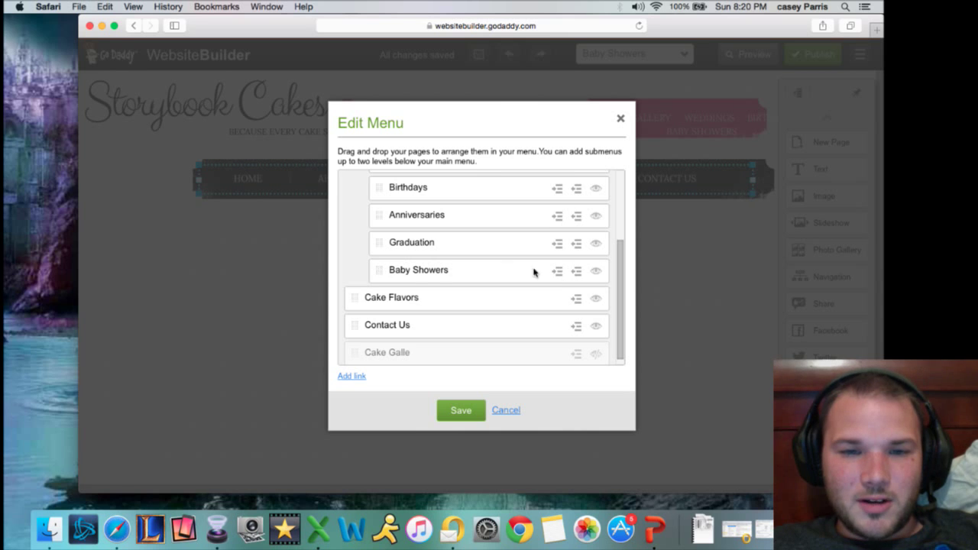
pyautogui.click(578, 274)
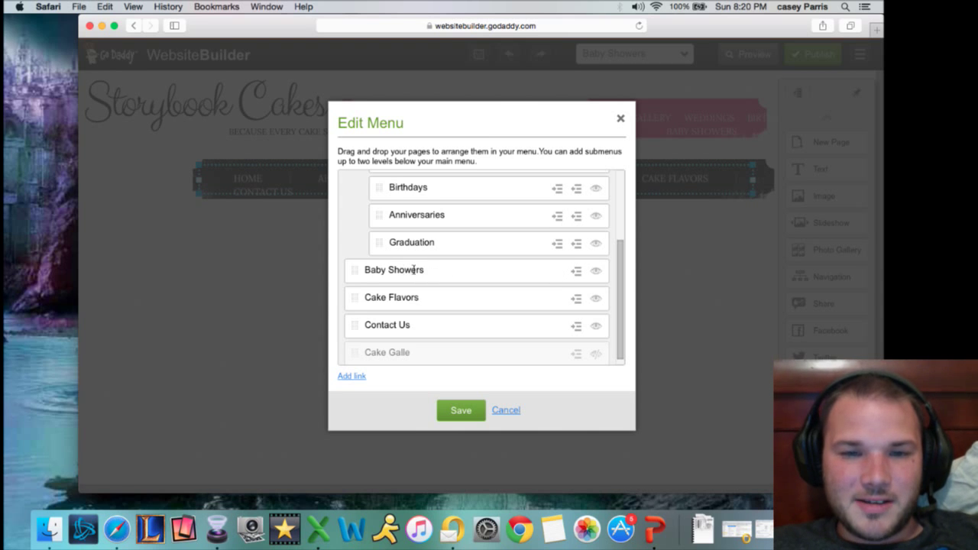
pyautogui.moveTo(350, 273); pyautogui.dragTo(356, 311)
pyautogui.click(576, 322)
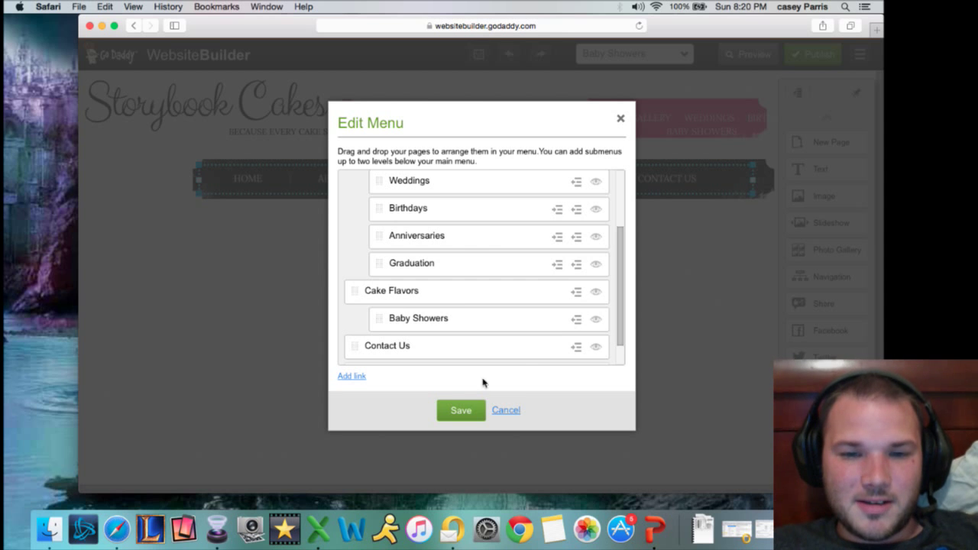
pyautogui.click(455, 411)
pyautogui.moveTo(548, 182)
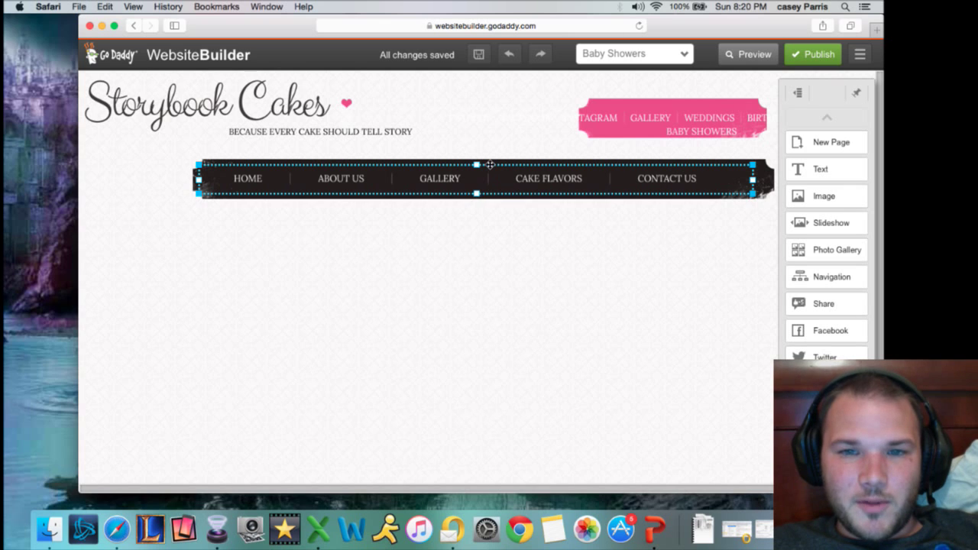
# In the main navigation menu, take Baby Showers out of Cake Flavors, nest it under Gallery below Graduation, and save the menu.
pyautogui.moveTo(543, 157)
pyautogui.click(664, 147)
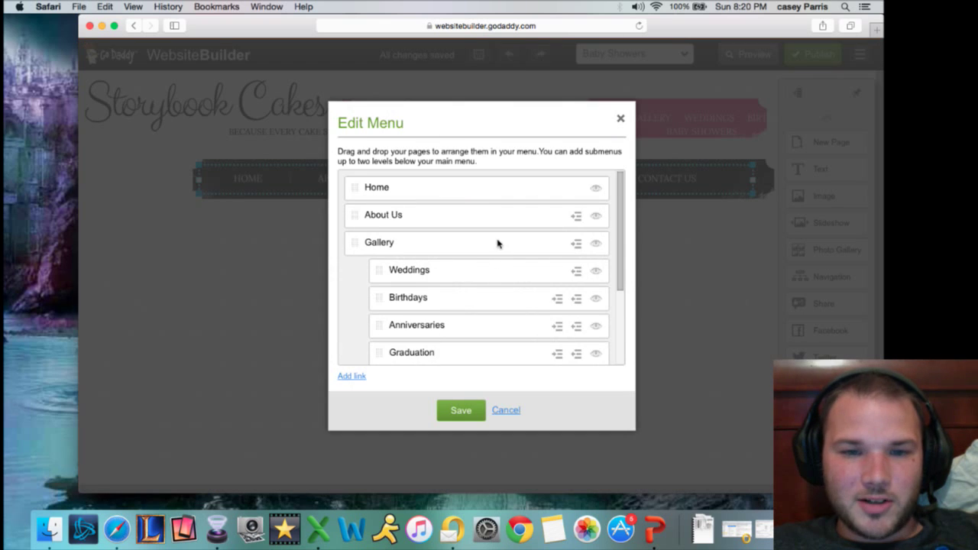
pyautogui.scroll(-3, 408, 286)
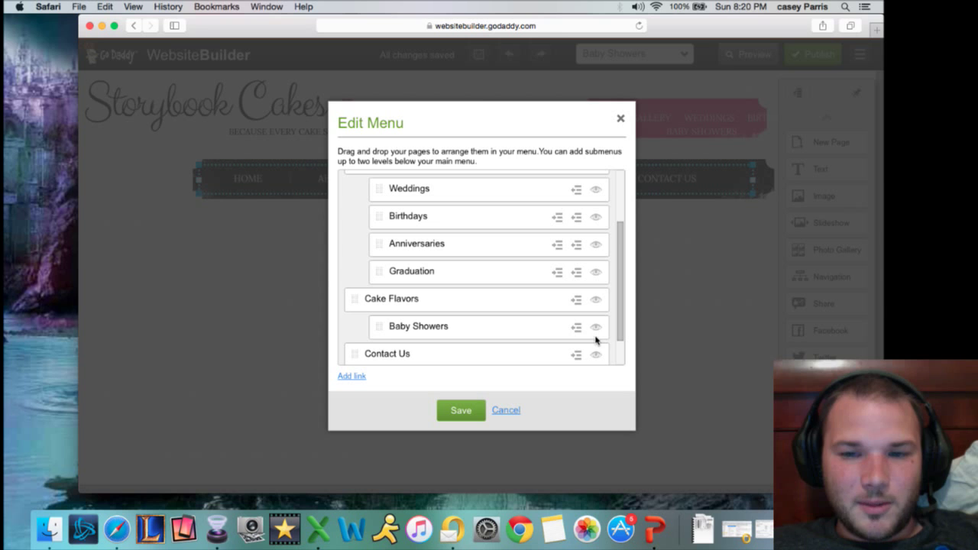
pyautogui.click(578, 327)
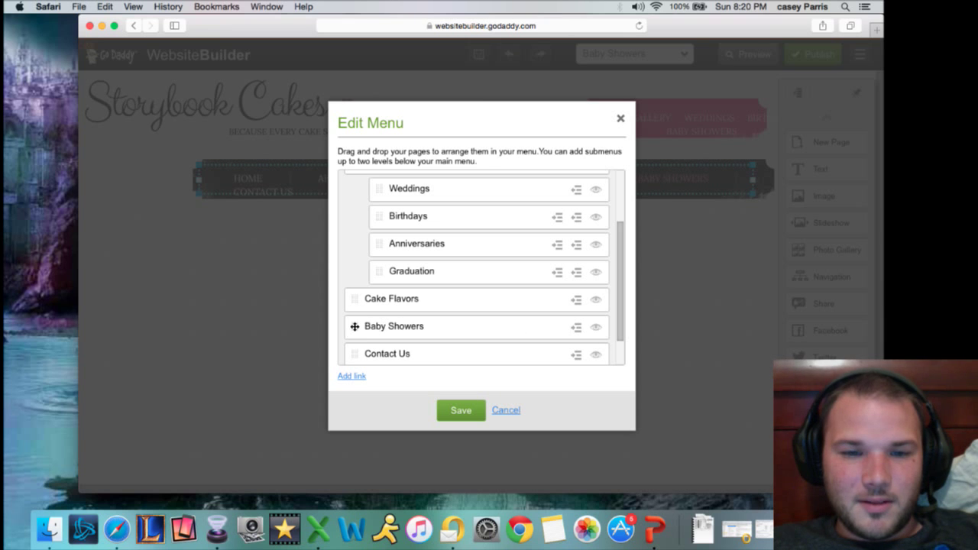
pyautogui.moveTo(355, 327); pyautogui.dragTo(353, 300)
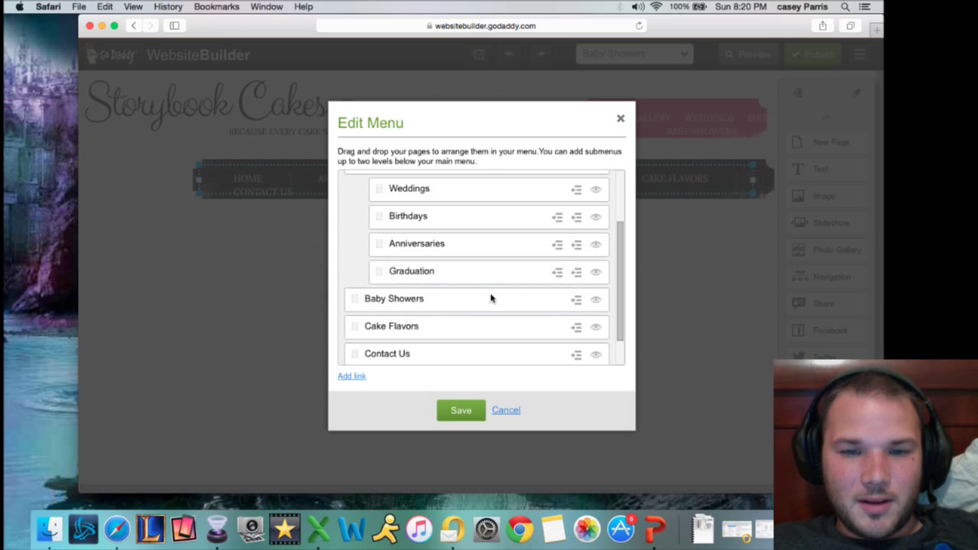
pyautogui.click(577, 302)
pyautogui.click(461, 411)
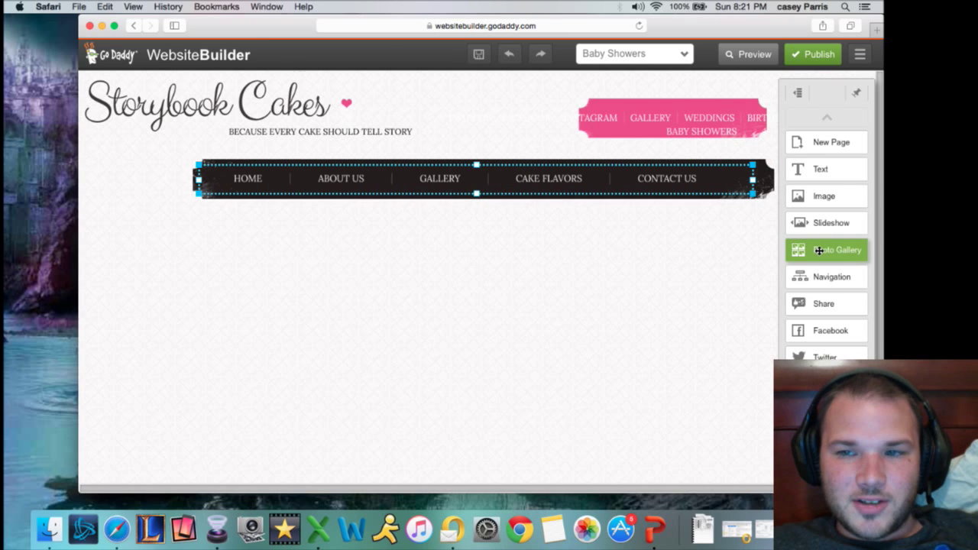
# Add a photo gallery below the navigation bar on the Baby Showers page and check the page's link in the Gallery submenu.
pyautogui.moveTo(819, 250); pyautogui.dragTo(316, 263)
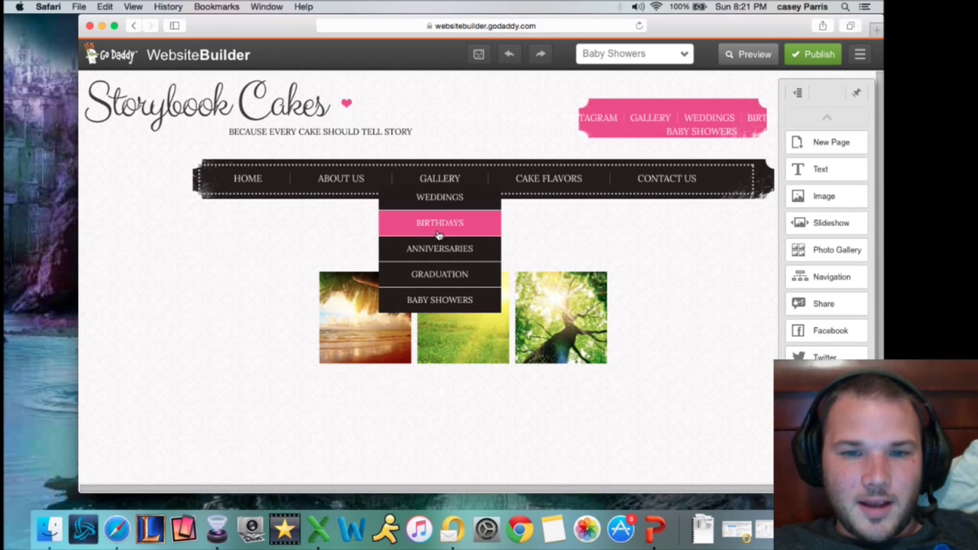
pyautogui.click(446, 178)
pyautogui.click(452, 300)
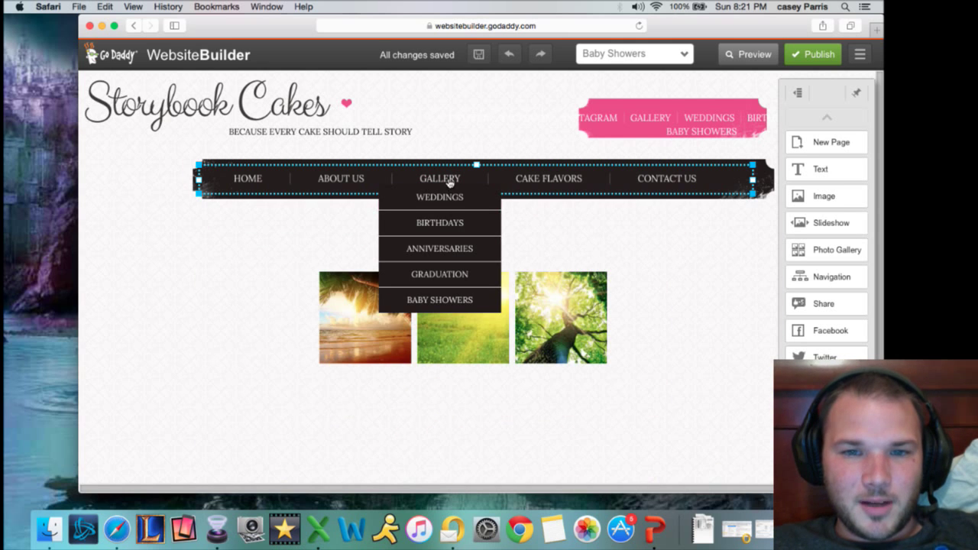
# Test the Gallery submenu links by opening the Graduation, Weddings, Anniversaries and Birthdays pages, ending on Baby Showers.
pyautogui.click(448, 176)
pyautogui.click(445, 270)
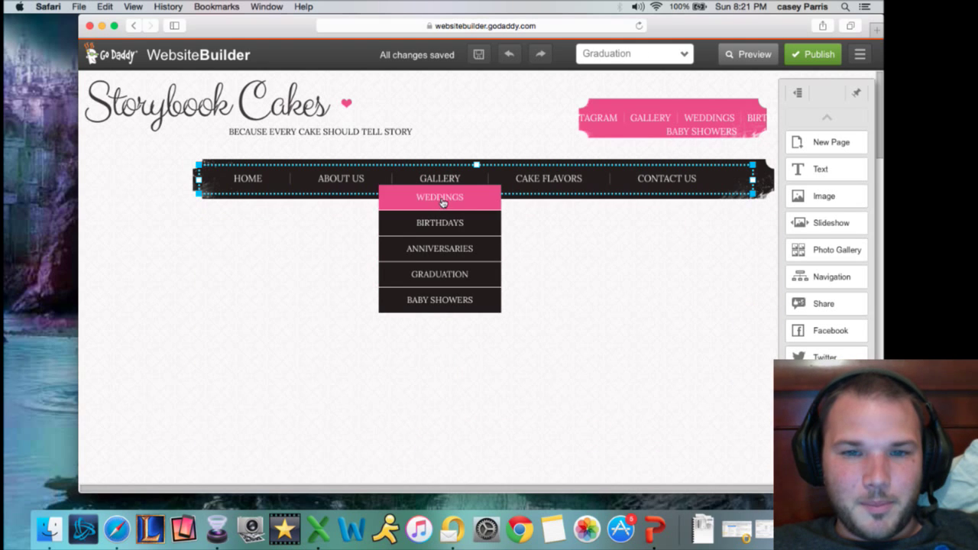
pyautogui.click(442, 196)
pyautogui.click(440, 299)
pyautogui.click(441, 248)
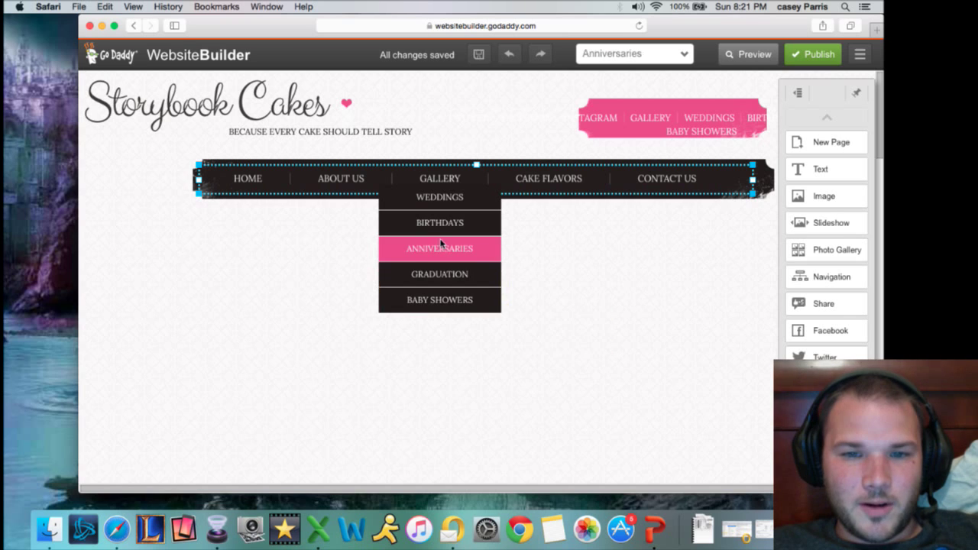
pyautogui.click(442, 224)
pyautogui.click(442, 299)
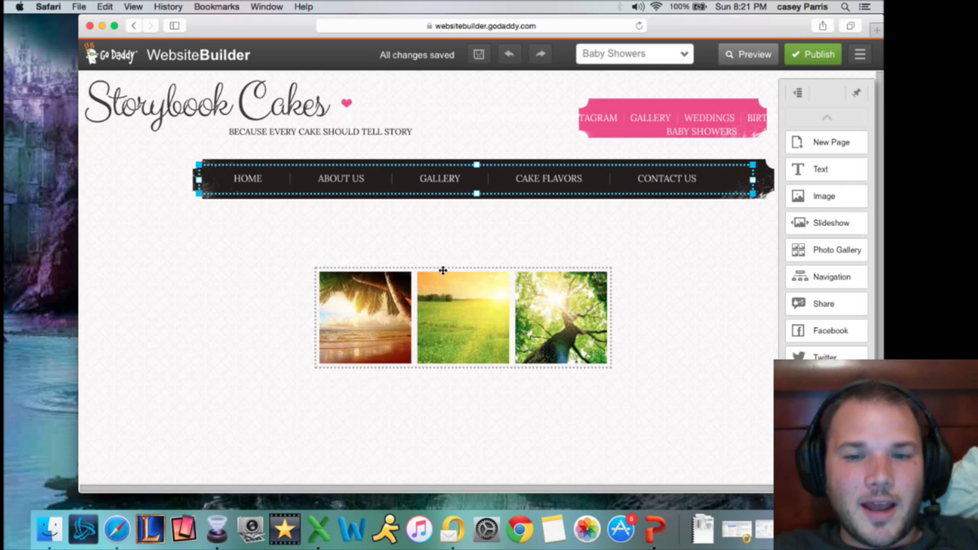
# Open the photo manager of the new gallery on the Baby Showers page, close it without changes, and deselect the gallery.
pyautogui.click(377, 305)
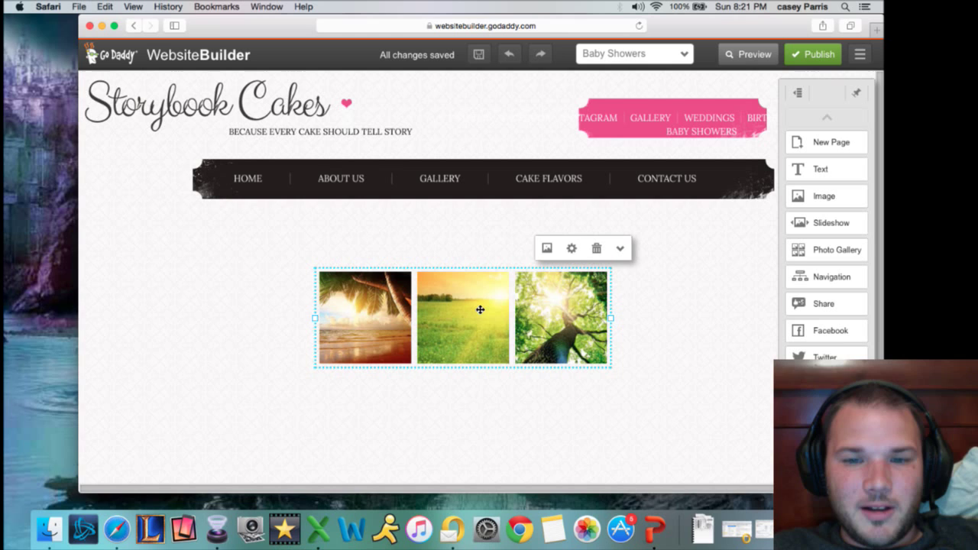
pyautogui.click(546, 248)
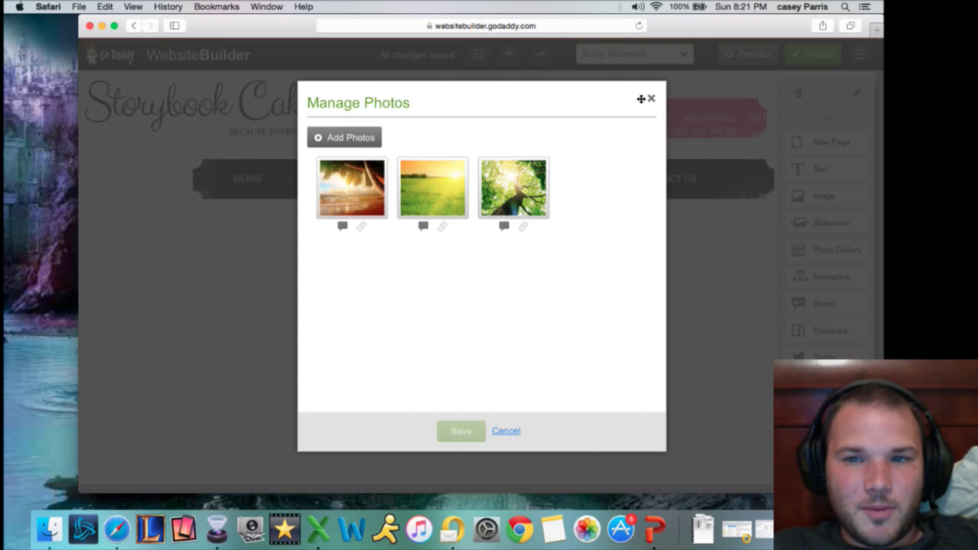
pyautogui.click(651, 99)
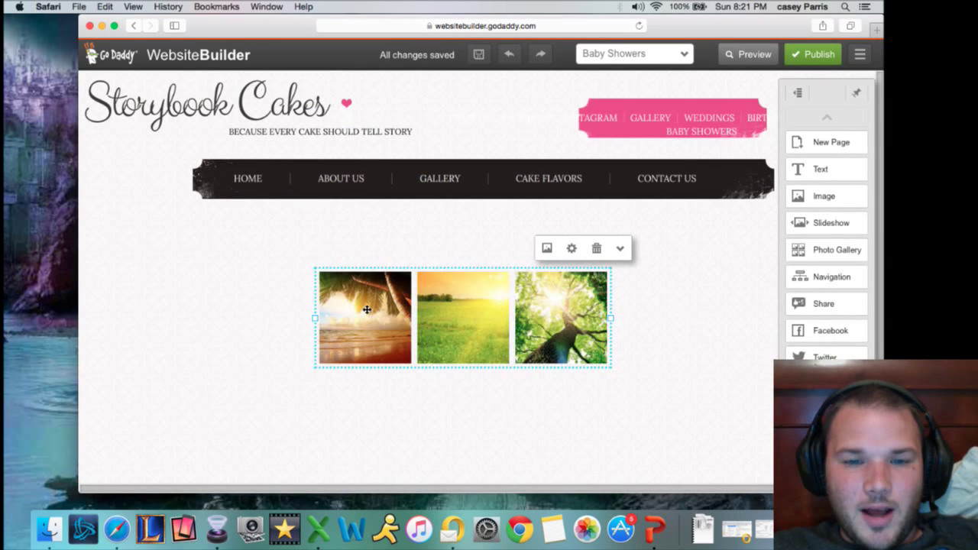
pyautogui.click(650, 293)
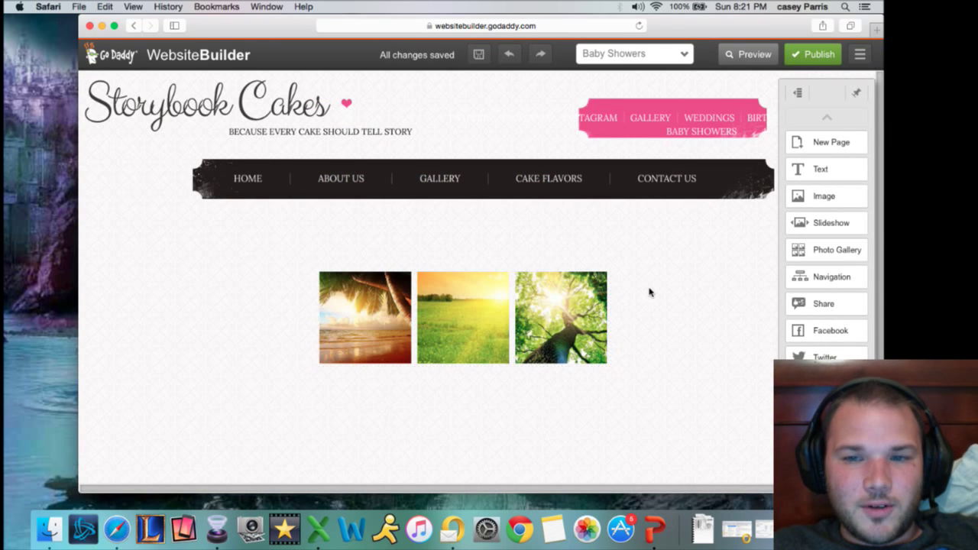
# Open the Gallery page and look through its cake photos down to the end, returning to the start of the page.
pyautogui.moveTo(467, 170)
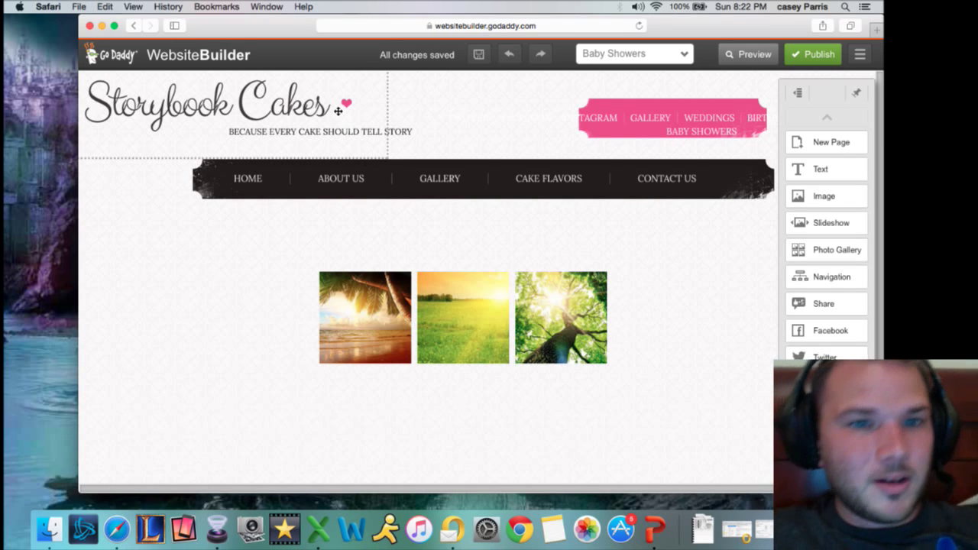
pyautogui.moveTo(388, 221)
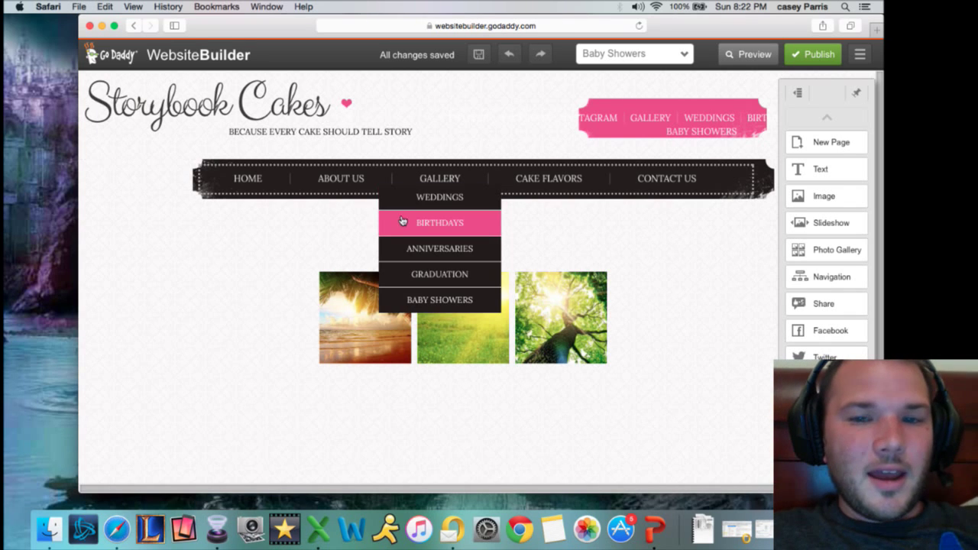
pyautogui.click(442, 180)
pyautogui.hscroll(3, 346, 326)
pyautogui.scroll(-1, 346, 327)
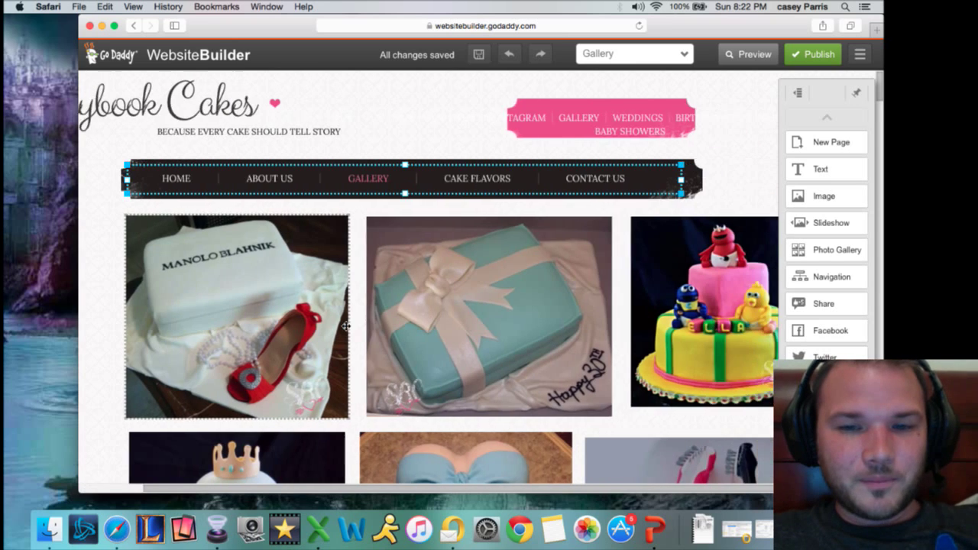
pyautogui.scroll(-2, 346, 327)
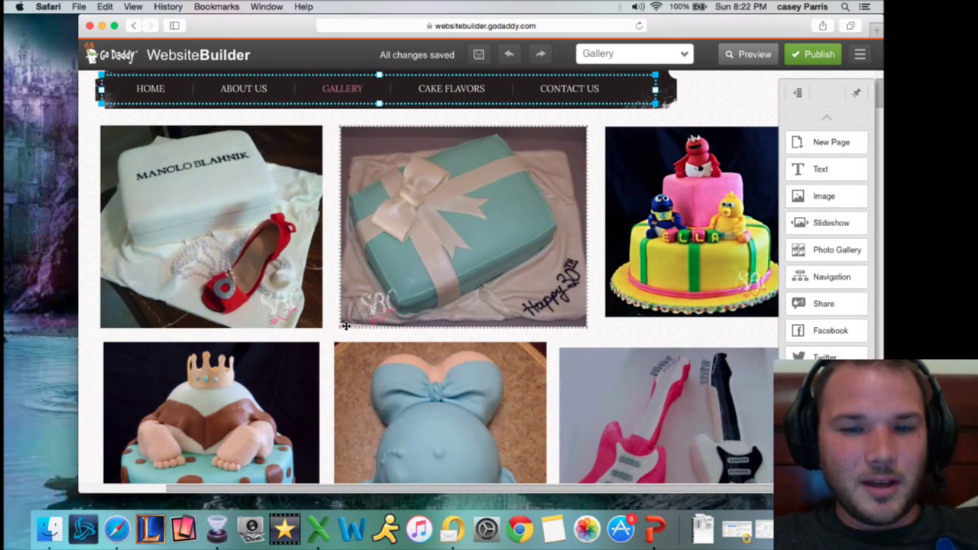
pyautogui.scroll(-9, 346, 326)
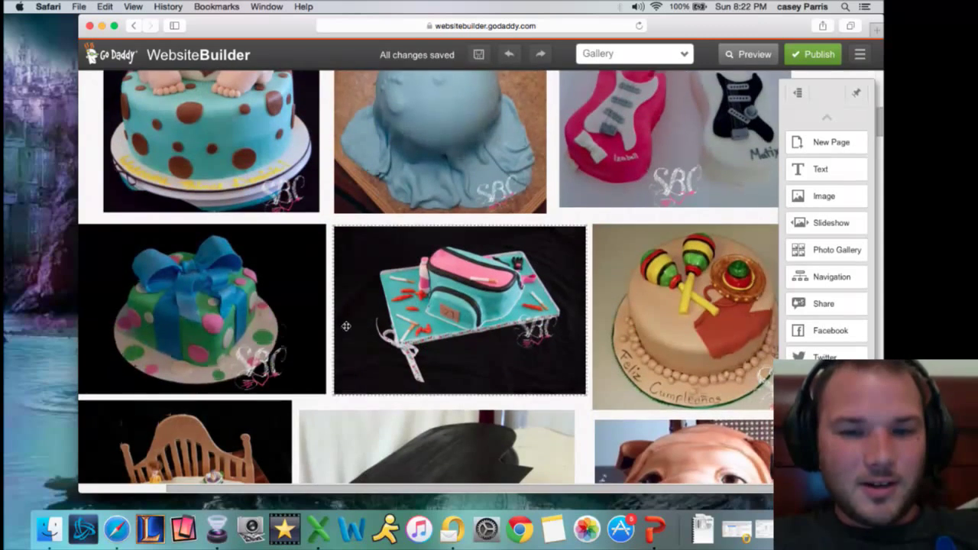
pyautogui.scroll(-2, 347, 326)
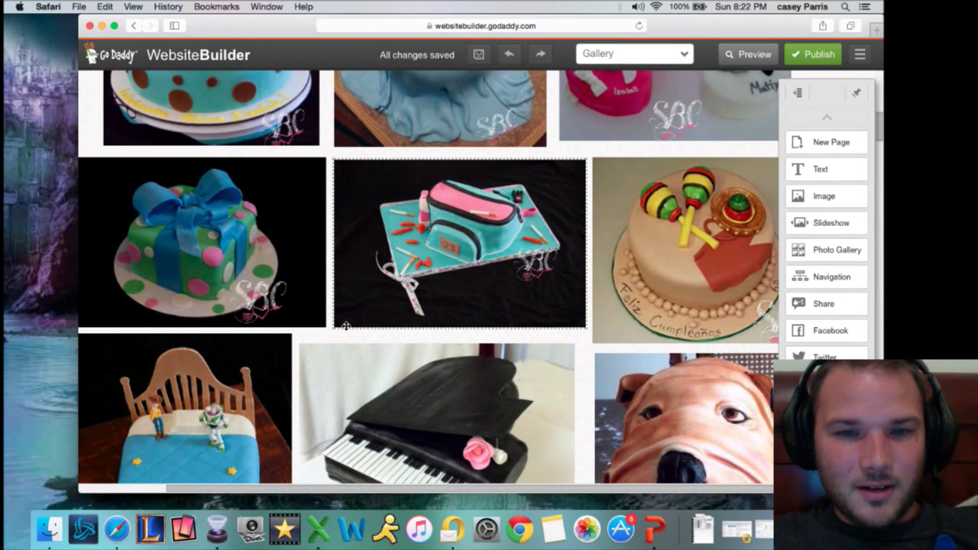
pyautogui.scroll(-1, 346, 326)
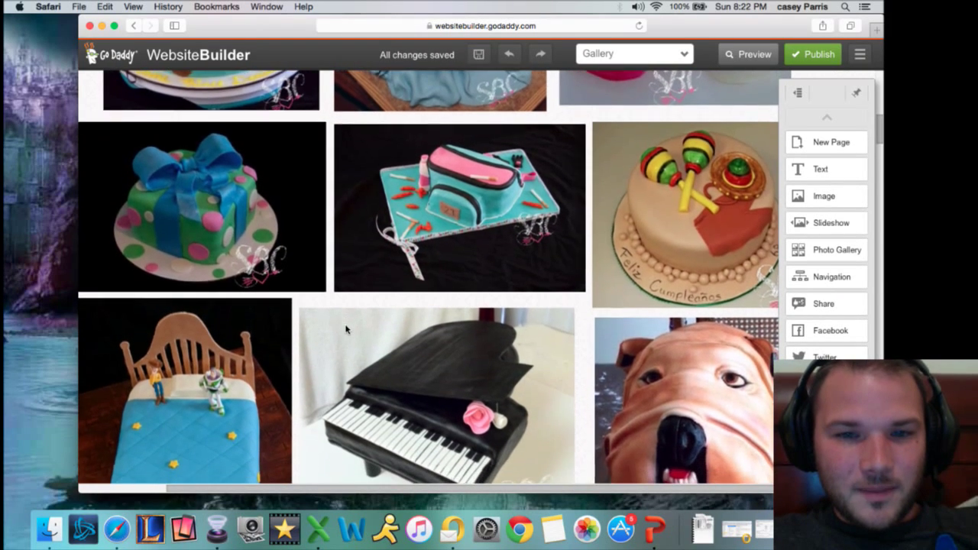
pyautogui.scroll(-3, 346, 327)
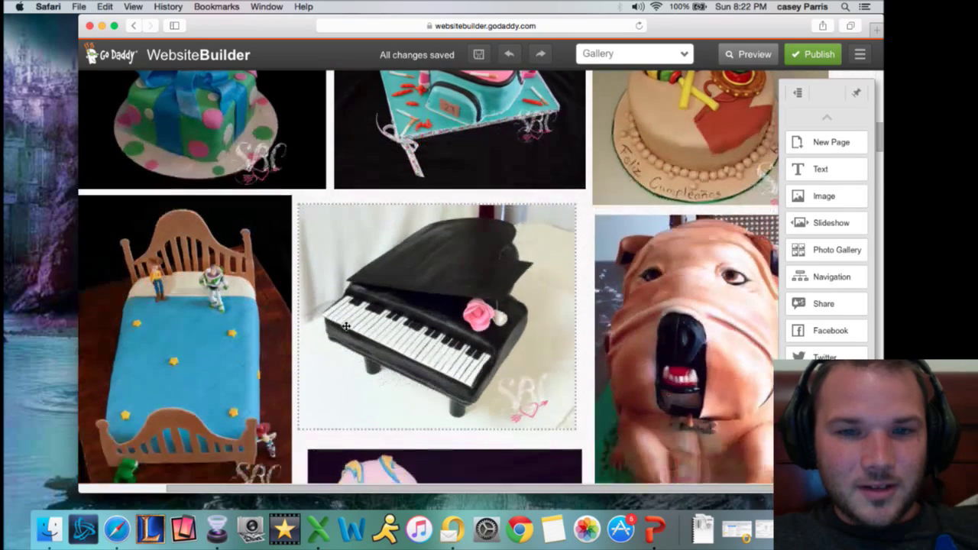
pyautogui.scroll(-6, 488, 339)
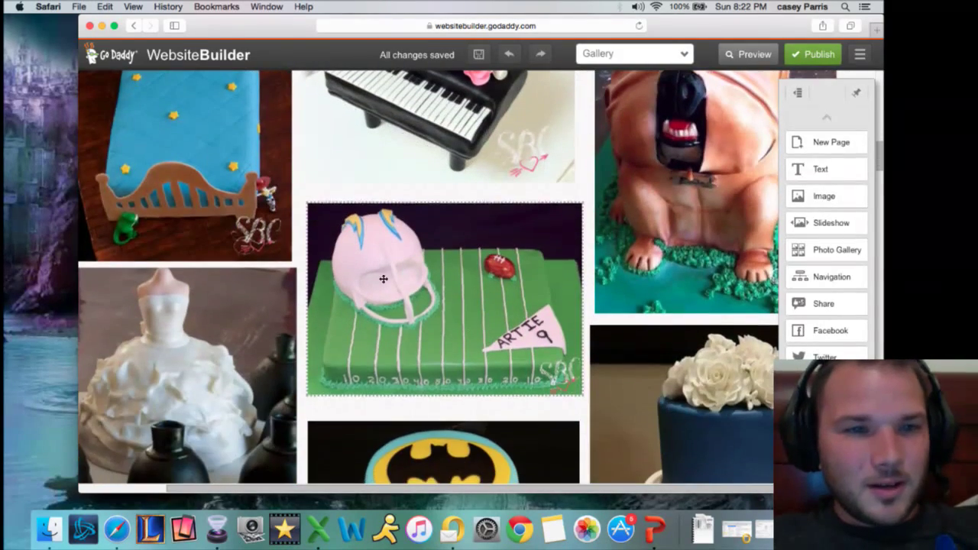
pyautogui.scroll(-7, 202, 146)
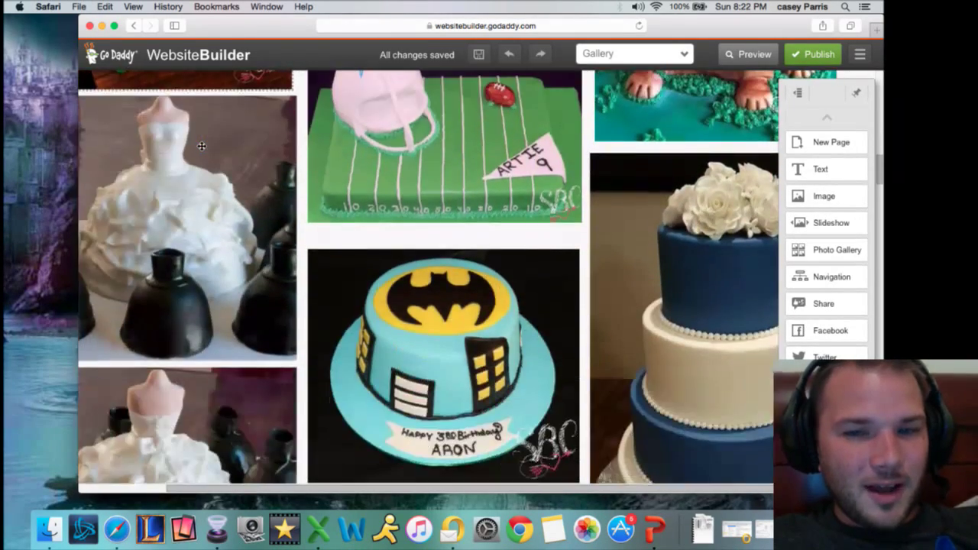
pyautogui.scroll(-15, 202, 146)
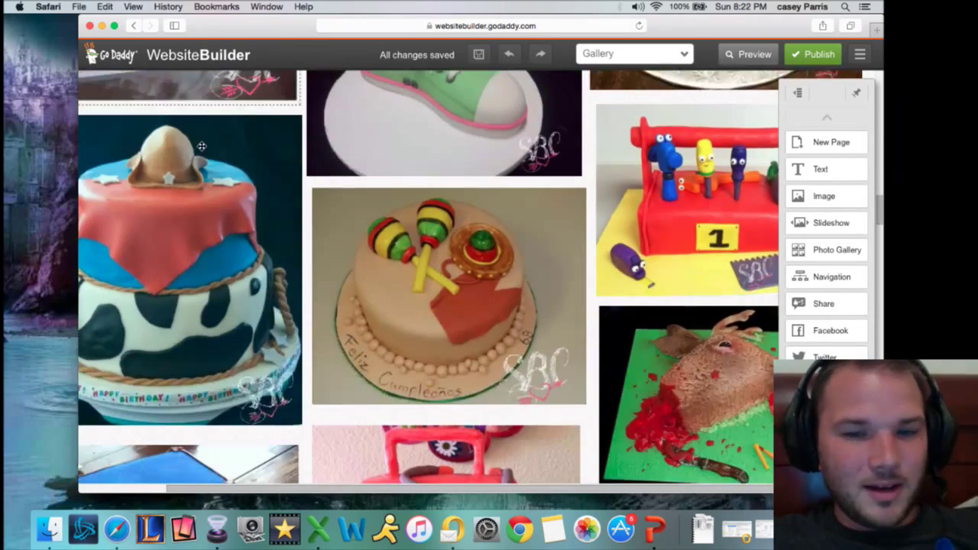
pyautogui.scroll(-15, 202, 146)
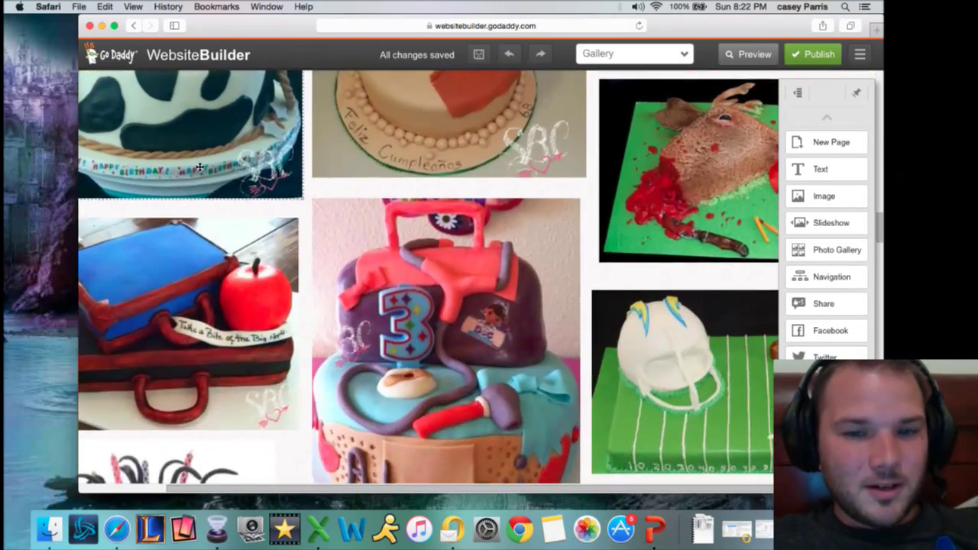
pyautogui.scroll(-5, 200, 167)
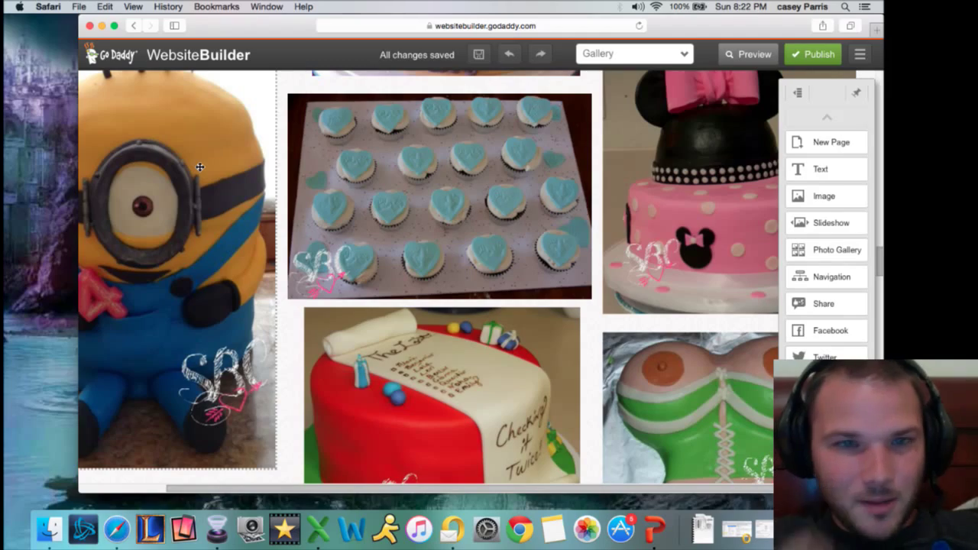
pyautogui.scroll(-5, 199, 167)
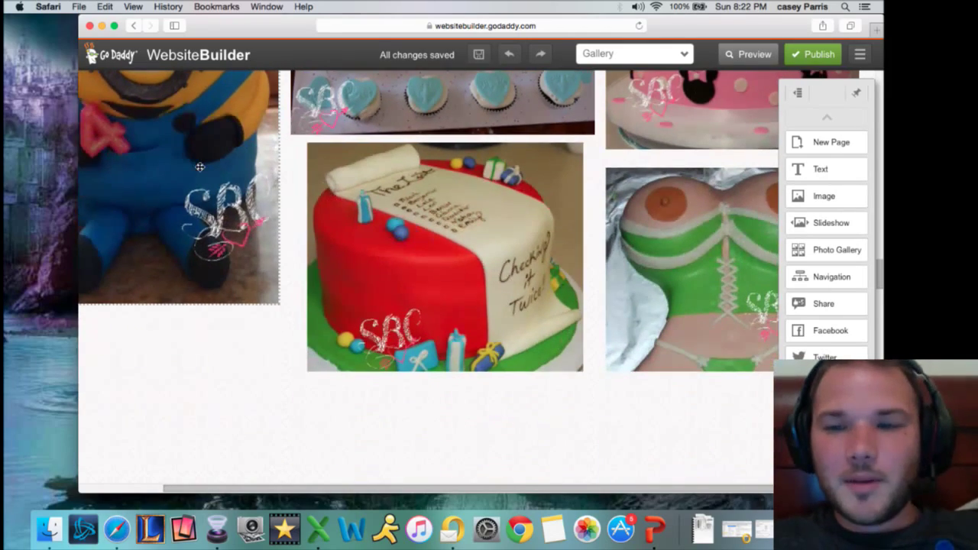
pyautogui.scroll(20, 199, 166)
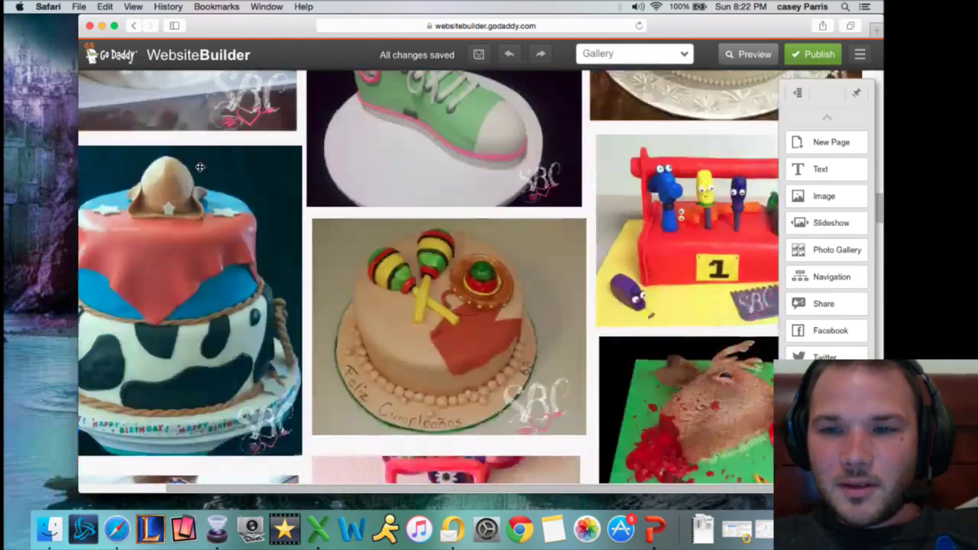
pyautogui.hscroll(-5, 199, 166)
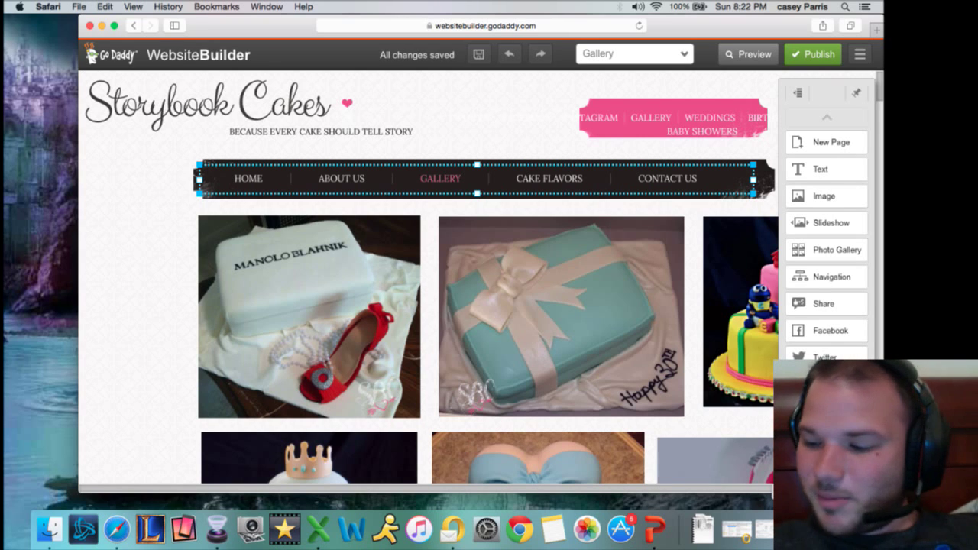
pyautogui.click(736, 529)
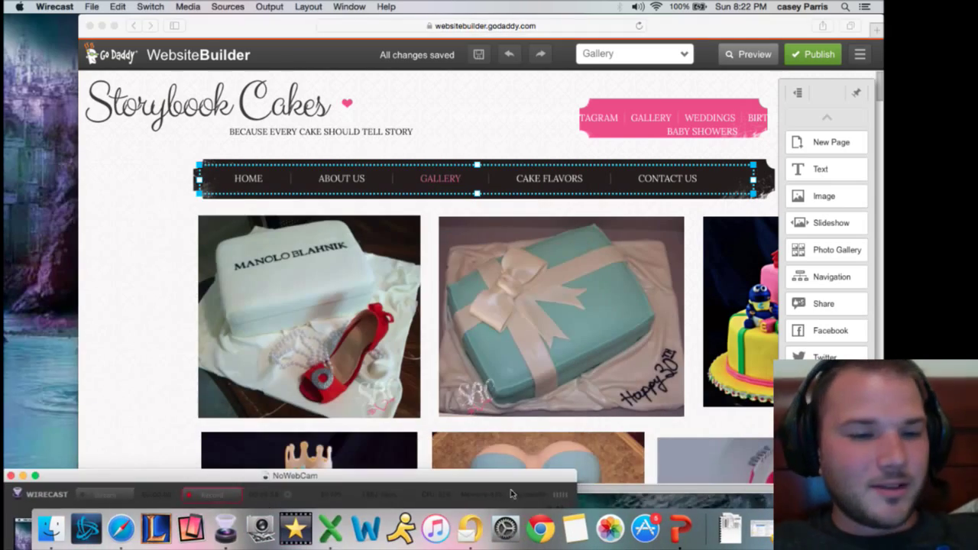